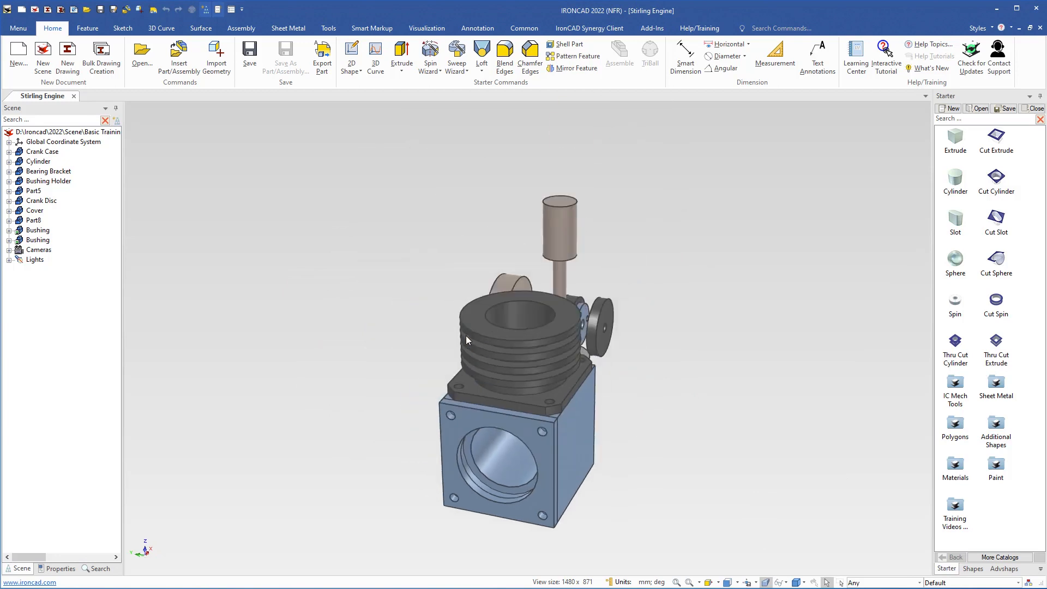
Hide the Cover part on the front of the crank case to expose its bore
{"action": "scroll", "coordinate": [531, 457], "scroll_direction": "up", "scroll_amount": 6}
{"action": "middle_click_drag", "start_coordinate": [553, 507], "coordinate": [477, 314]}
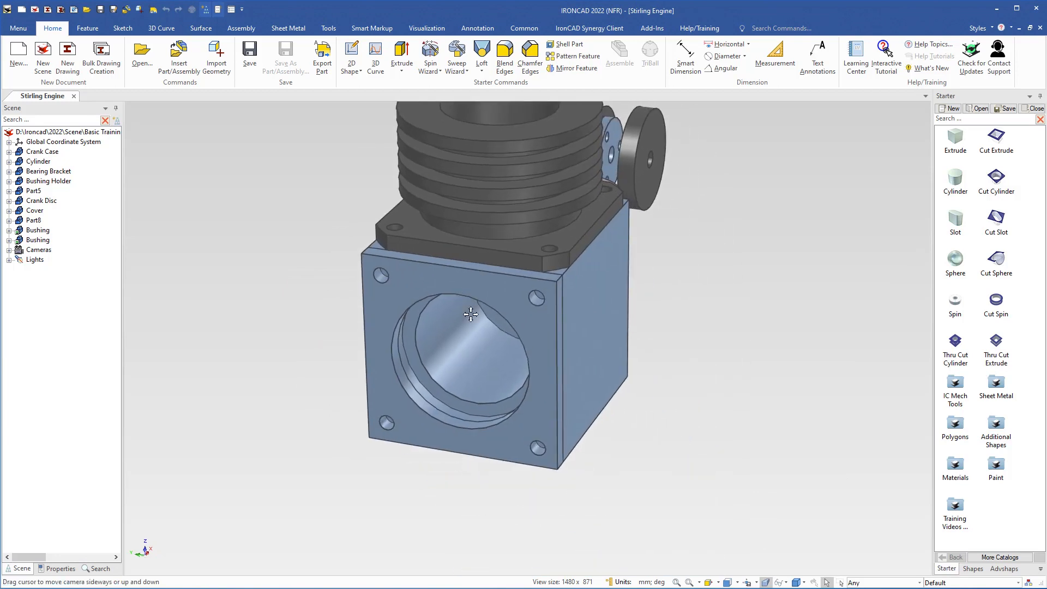
{"action": "scroll", "coordinate": [471, 316], "scroll_direction": "up", "scroll_amount": 2}
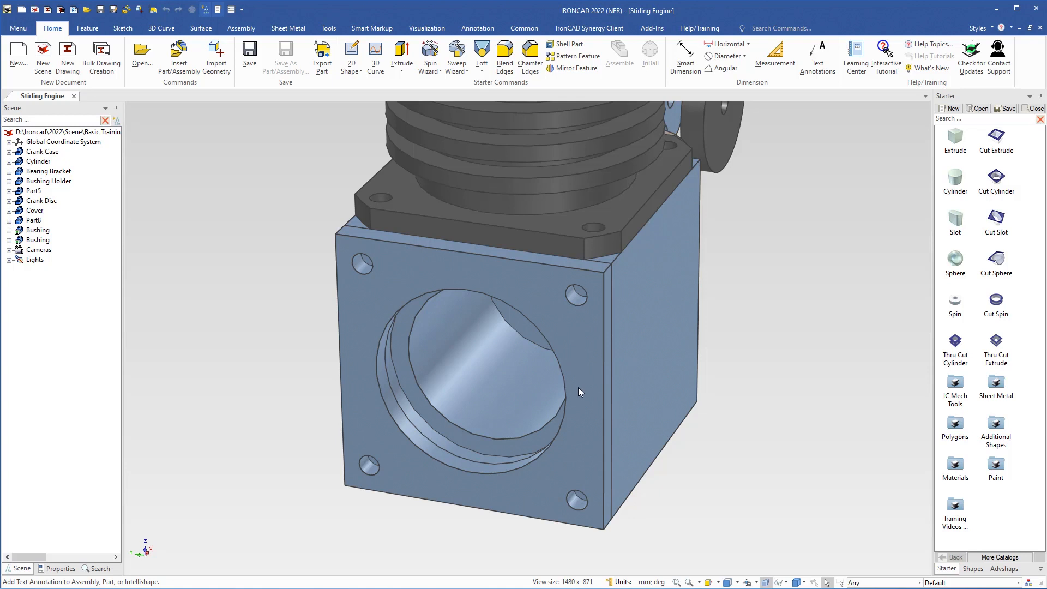
{"action": "left_click", "coordinate": [572, 445]}
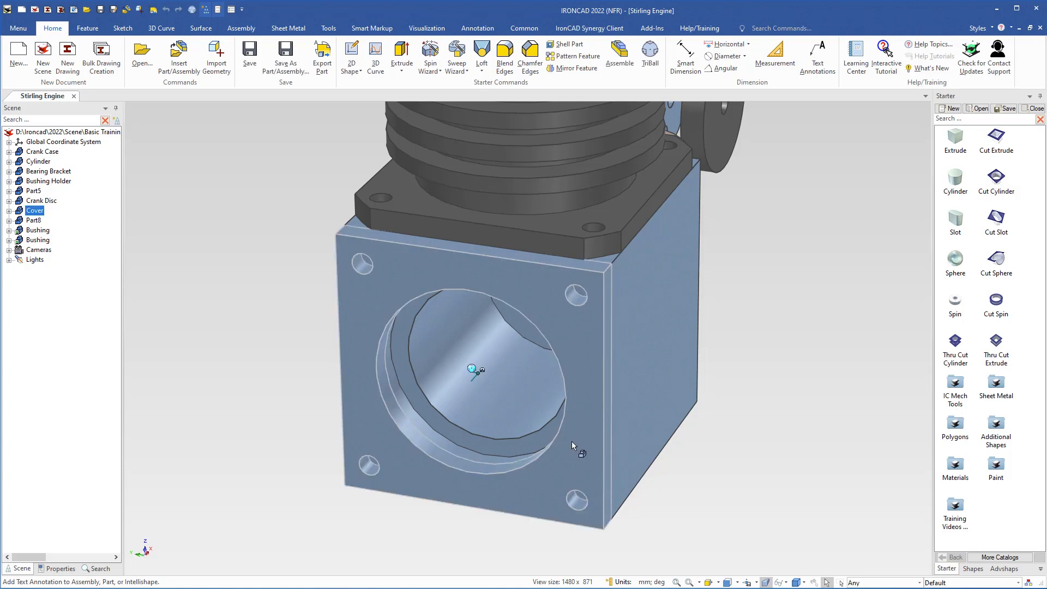
{"action": "right_click", "coordinate": [574, 457]}
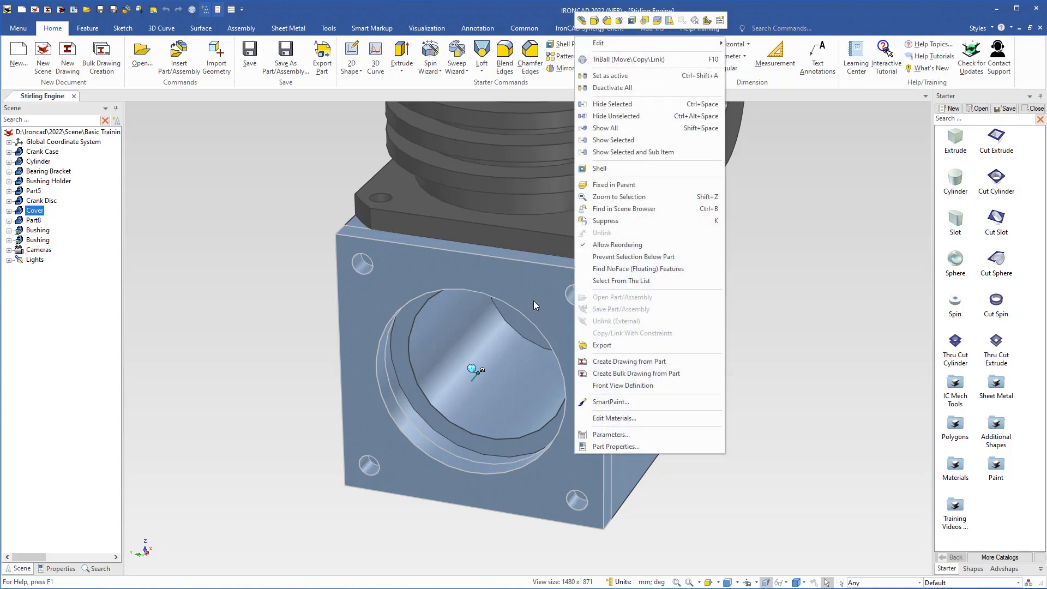
{"action": "left_click", "coordinate": [567, 326]}
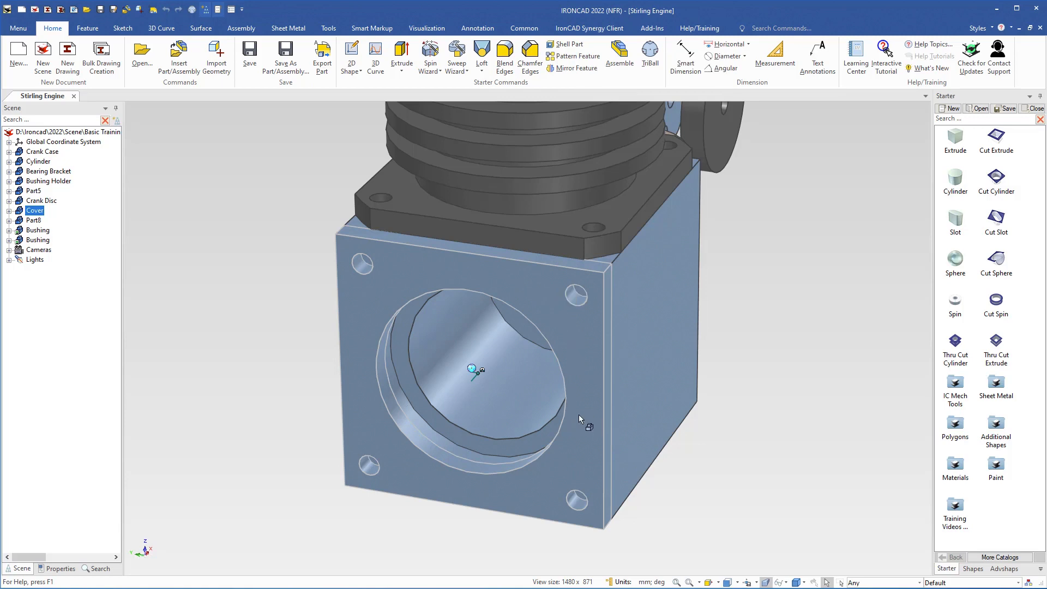
{"action": "key", "text": "ctrl+h"}
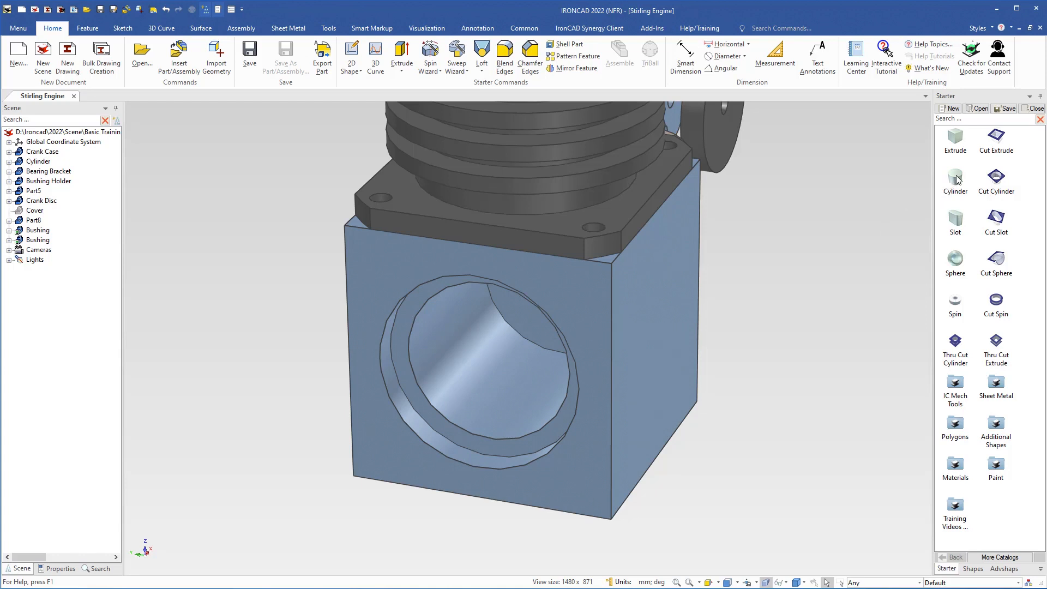
Place a catalog Cylinder as a separate part, centred on the circular inner edge of the crank case bore
{"action": "left_click_drag", "start_coordinate": [959, 179], "coordinate": [488, 363]}
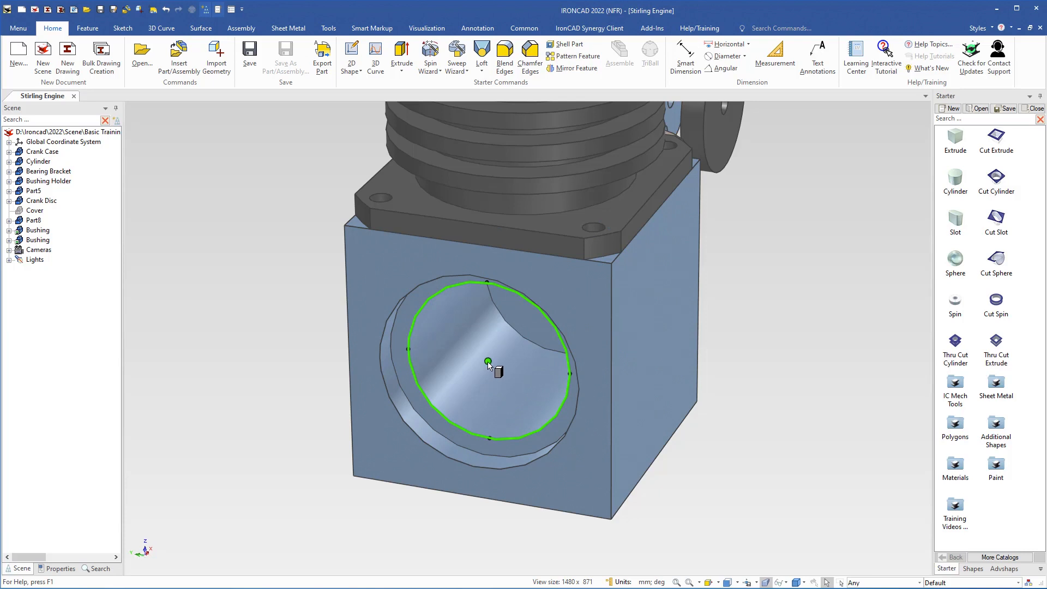
{"action": "left_click_drag", "start_coordinate": [489, 364], "coordinate": [529, 432]}
{"action": "right_click_drag", "start_coordinate": [534, 433], "coordinate": [535, 431]}
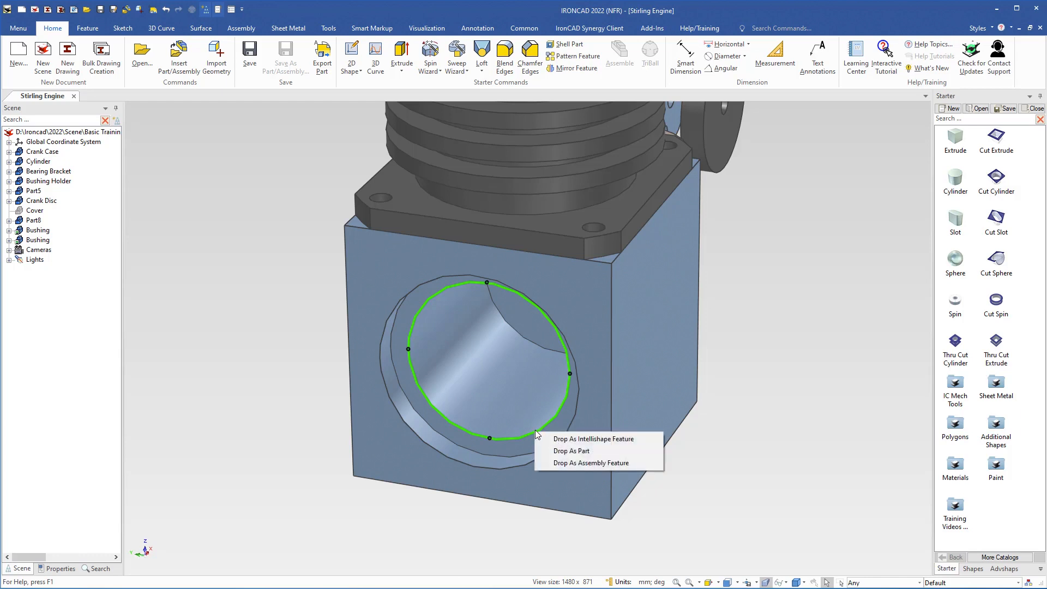
{"action": "left_click", "coordinate": [566, 452]}
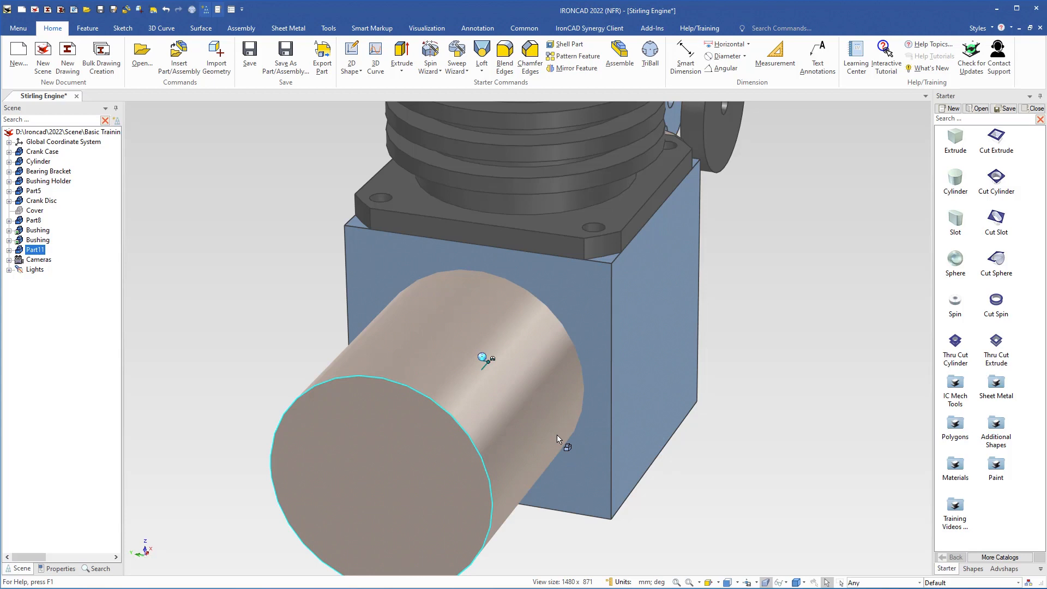
Resize the new cylinder's diameter to match the inner edge of the crank case bore
{"action": "left_click", "coordinate": [527, 429]}
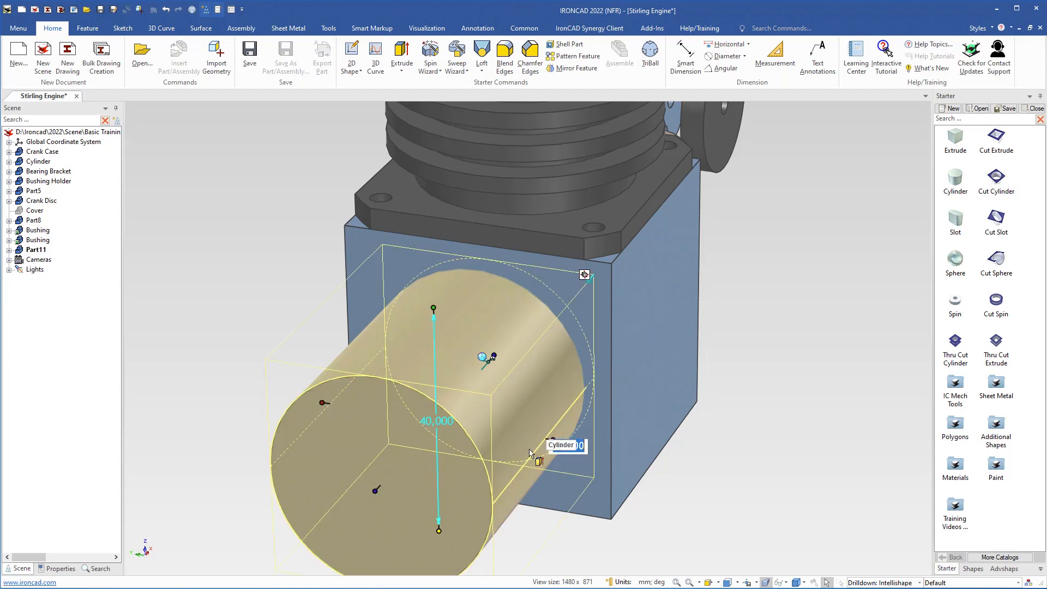
{"action": "left_click_drag", "start_coordinate": [558, 436], "coordinate": [561, 403]}
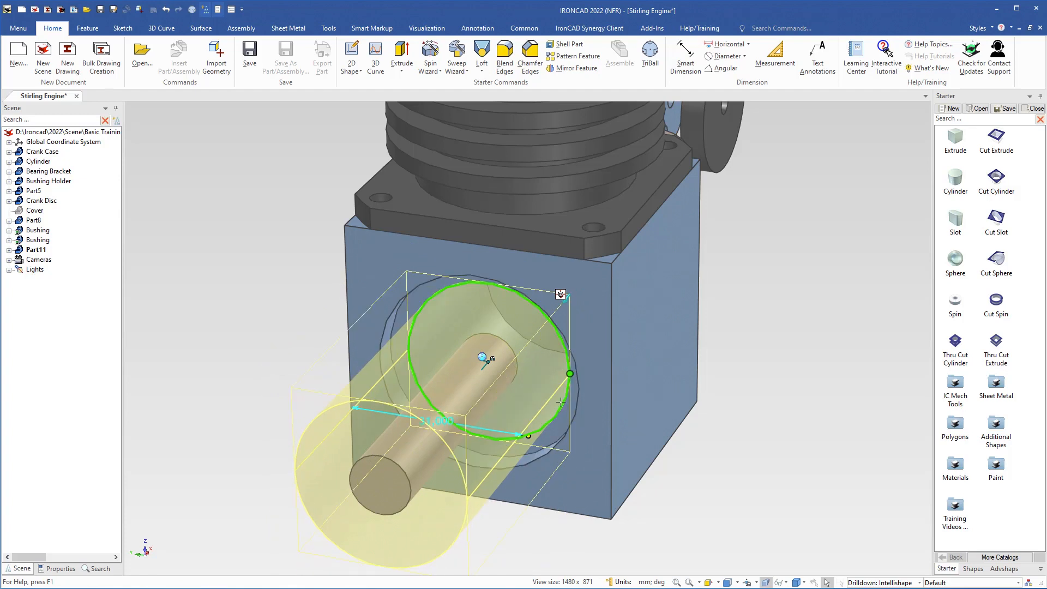
{"action": "left_click_drag", "start_coordinate": [561, 402], "coordinate": [561, 402]}
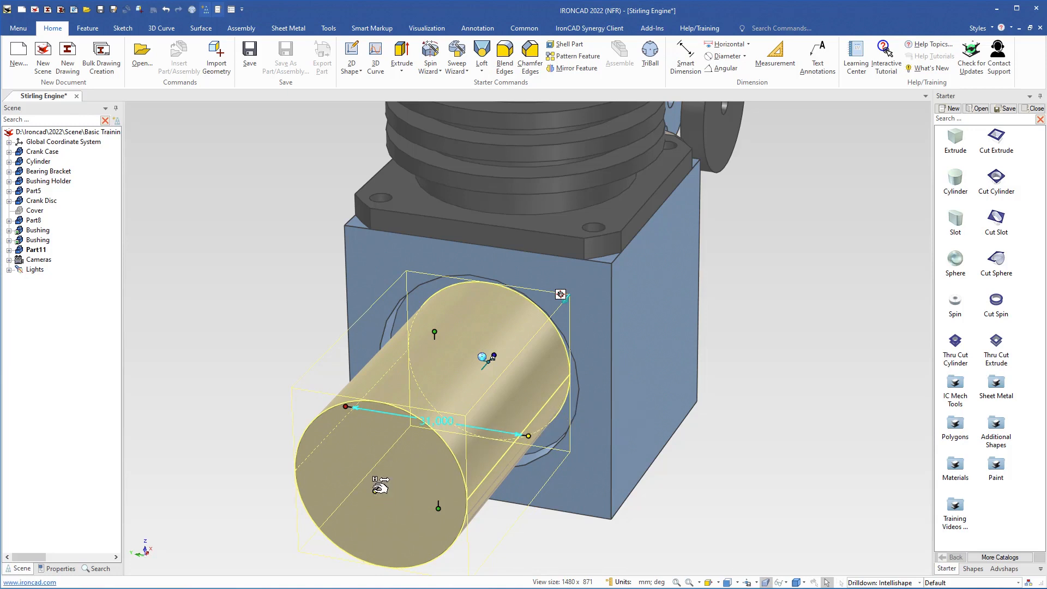
Set the new cylinder's length to 30 mm
{"action": "left_click_drag", "start_coordinate": [381, 487], "coordinate": [426, 442]}
{"action": "type", "text": "30"}
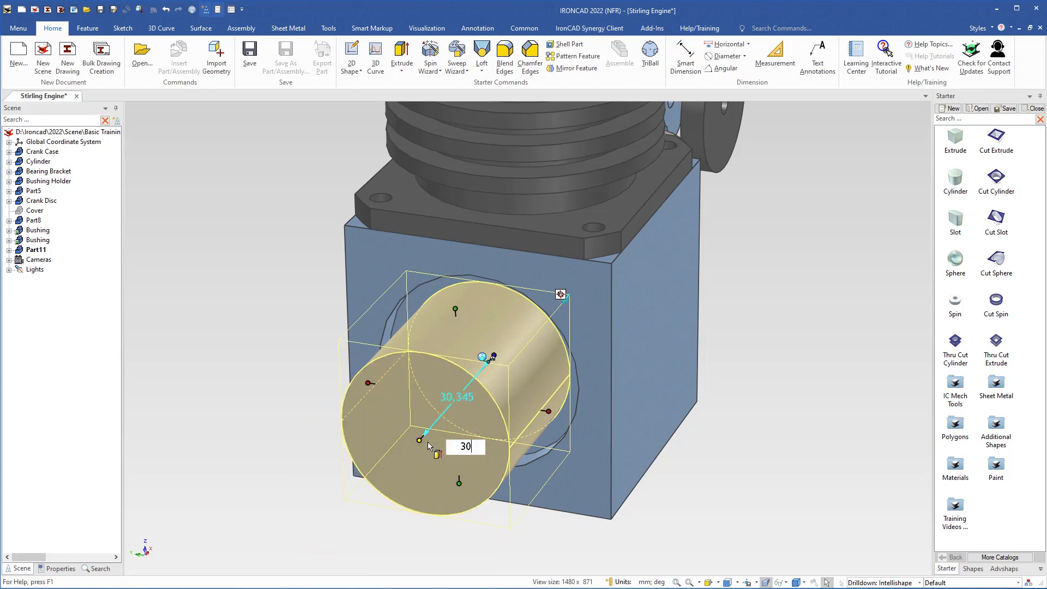
{"action": "key", "text": "Return"}
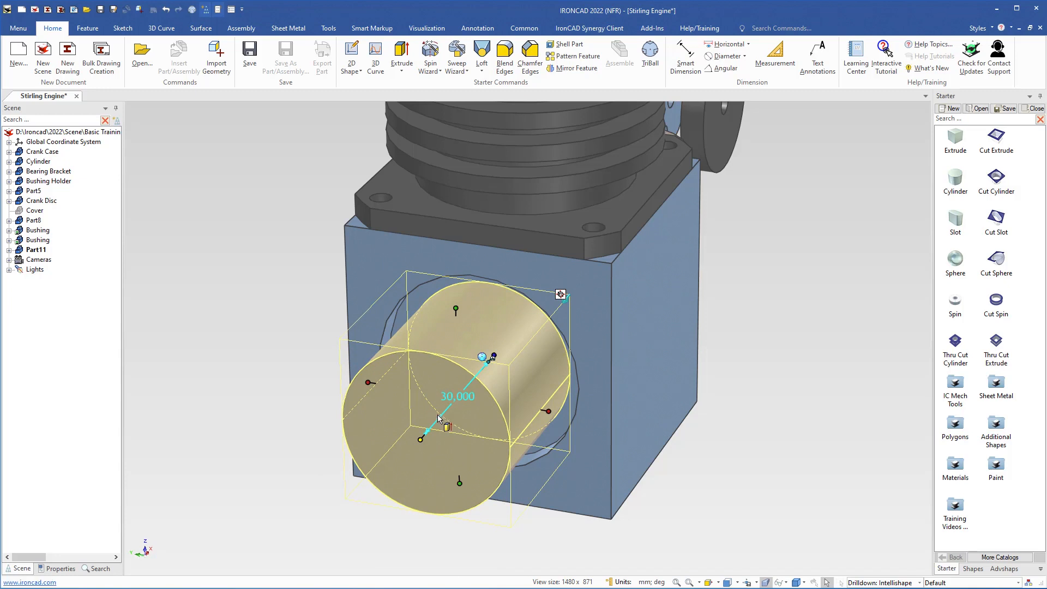
{"action": "left_click", "coordinate": [296, 338]}
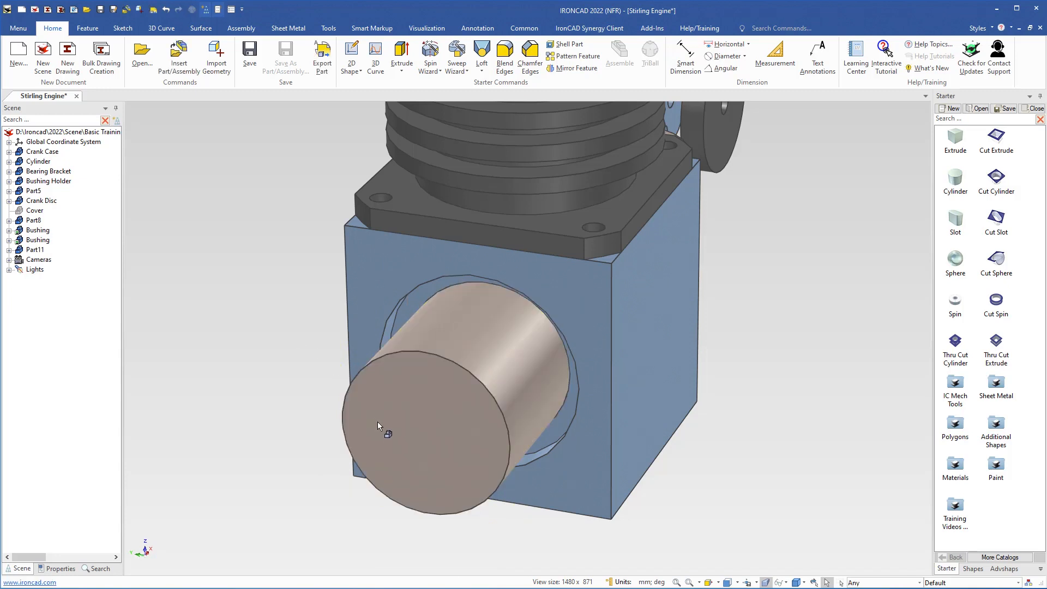
Start a Spin Wizard shape at the centre of the cylinder's end face: add solid material, 360 degrees, along the selected surface
{"action": "middle_click_drag", "start_coordinate": [382, 422], "coordinate": [465, 326]}
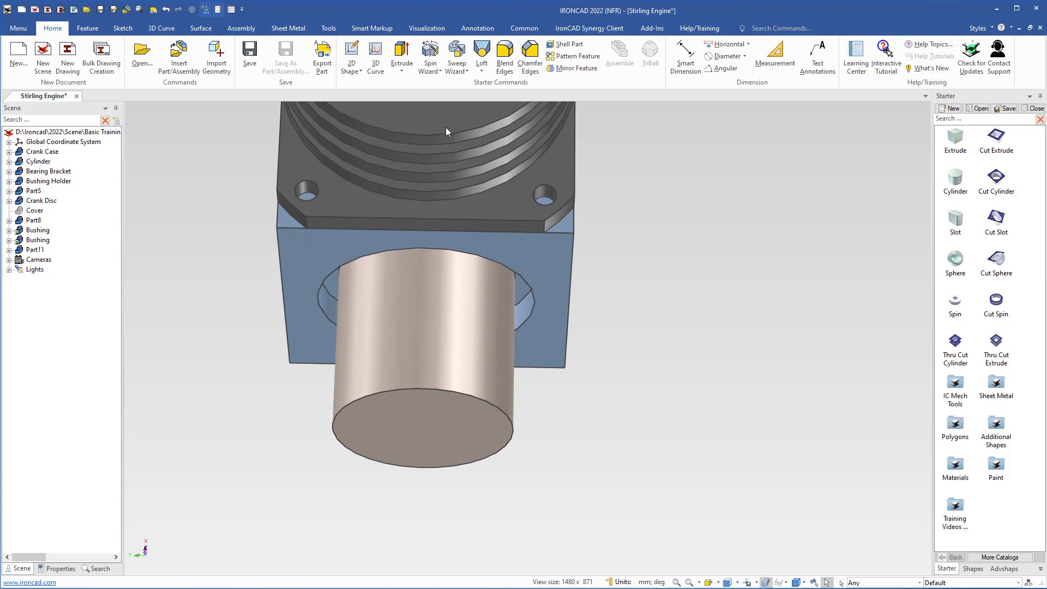
{"action": "left_click", "coordinate": [431, 68]}
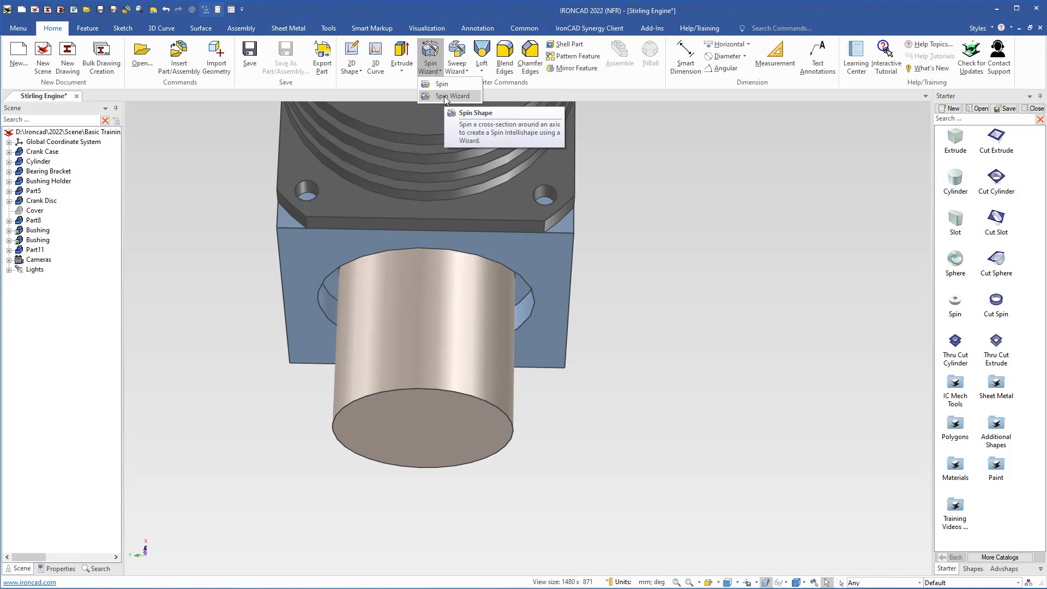
{"action": "left_click", "coordinate": [444, 97]}
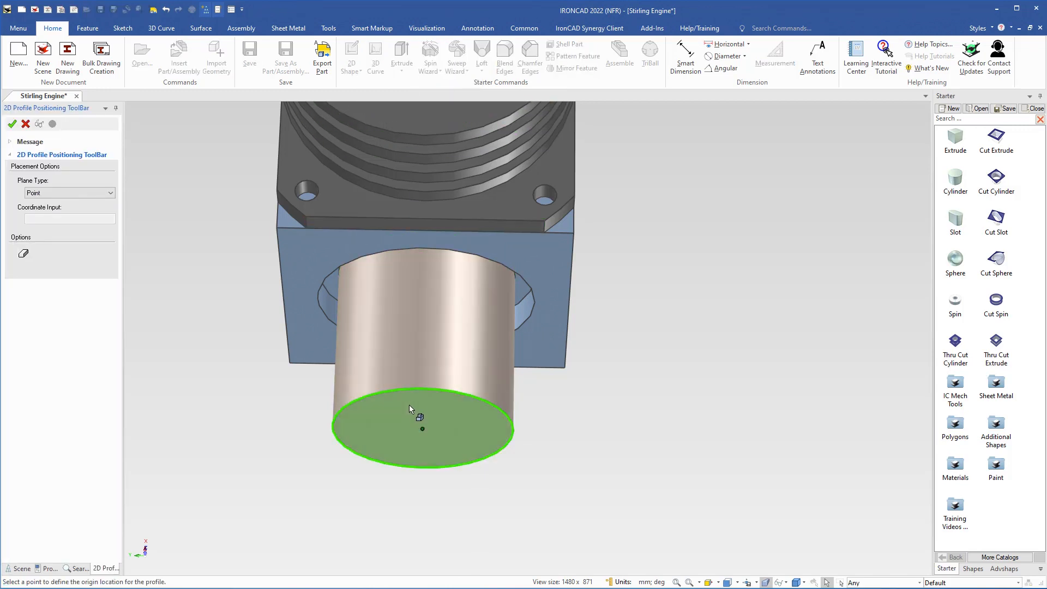
{"action": "left_click", "coordinate": [422, 431]}
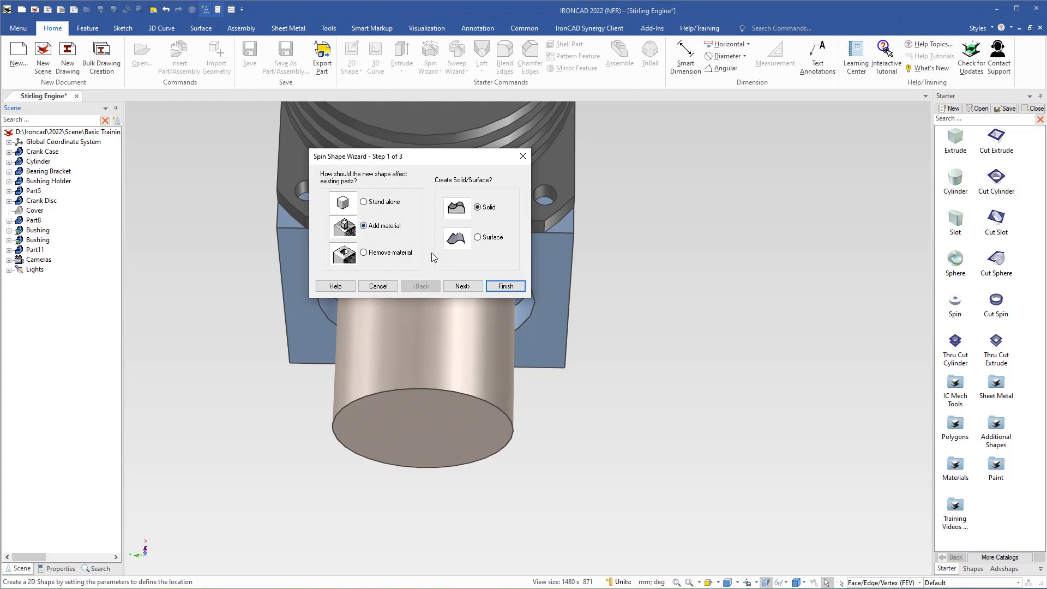
{"action": "left_click", "coordinate": [463, 286]}
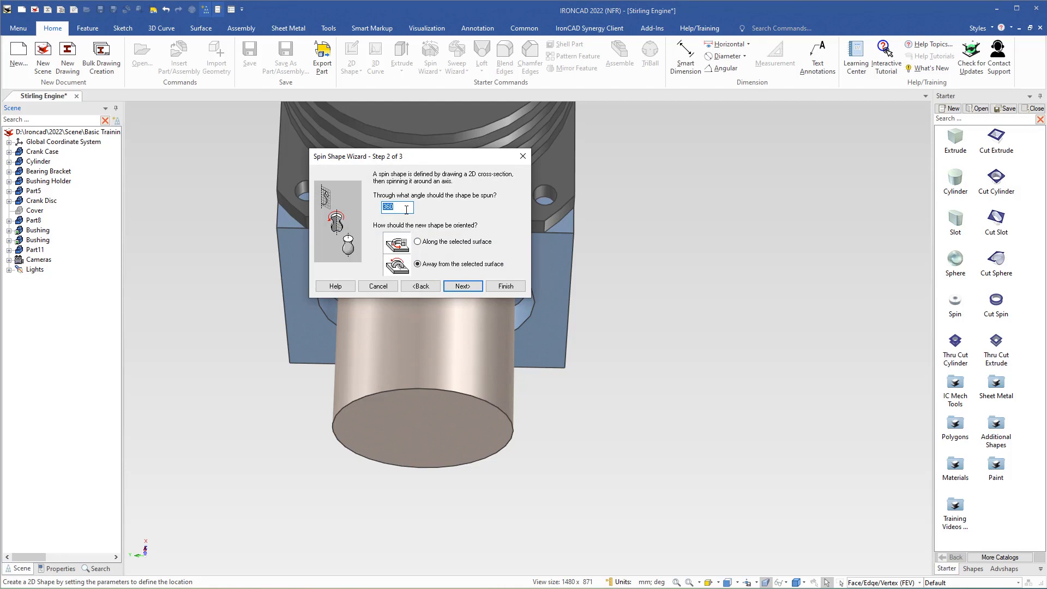
{"action": "left_click", "coordinate": [418, 242]}
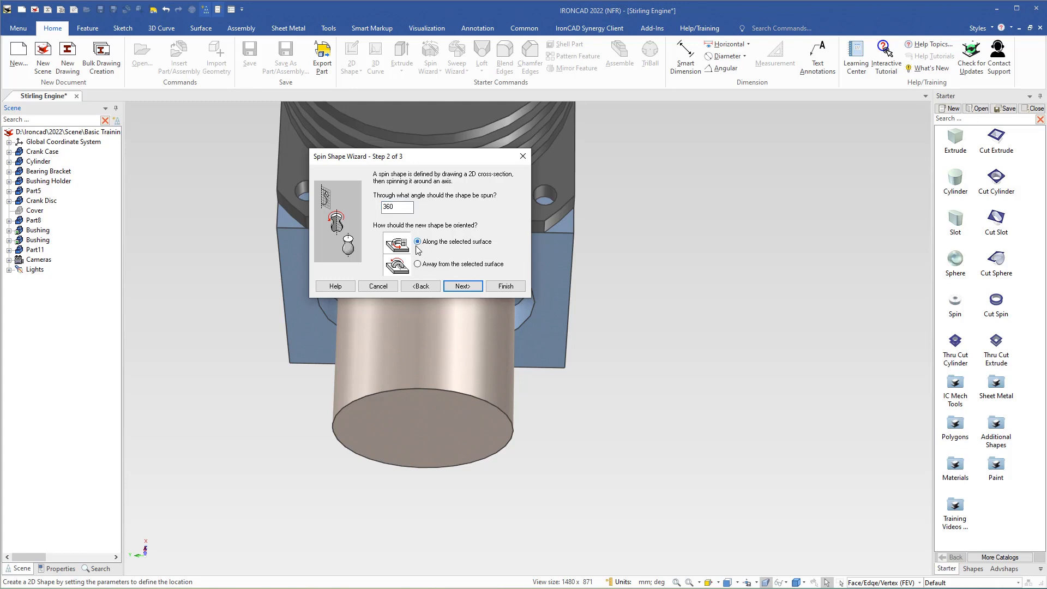
{"action": "left_click", "coordinate": [506, 287]}
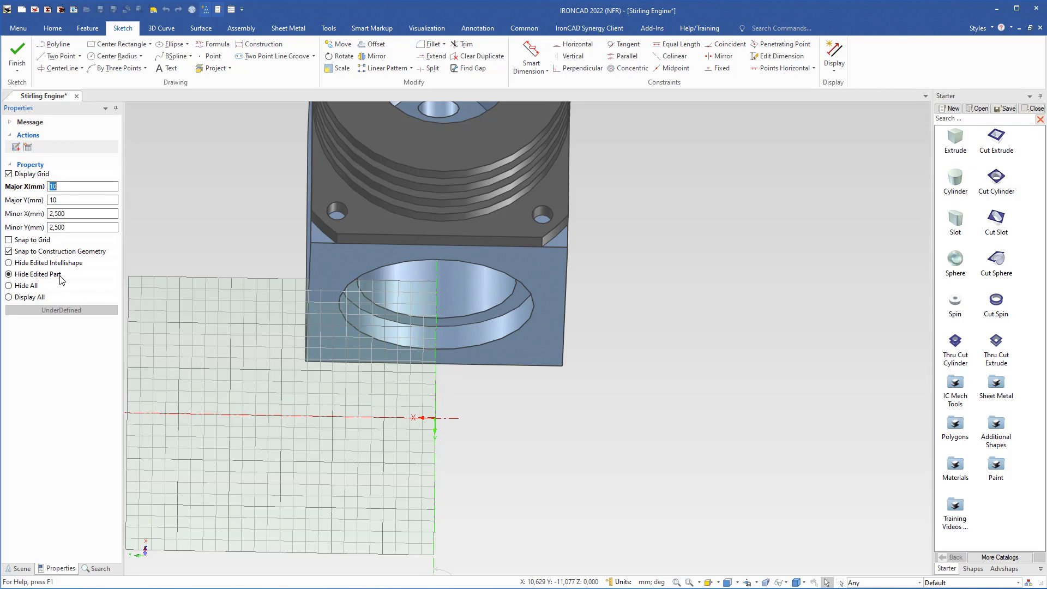
Display all parts, then project the cylinder's end face into the sketch and shorten the resulting line to 15.5 mm, ending at the origin
{"action": "left_click", "coordinate": [13, 301]}
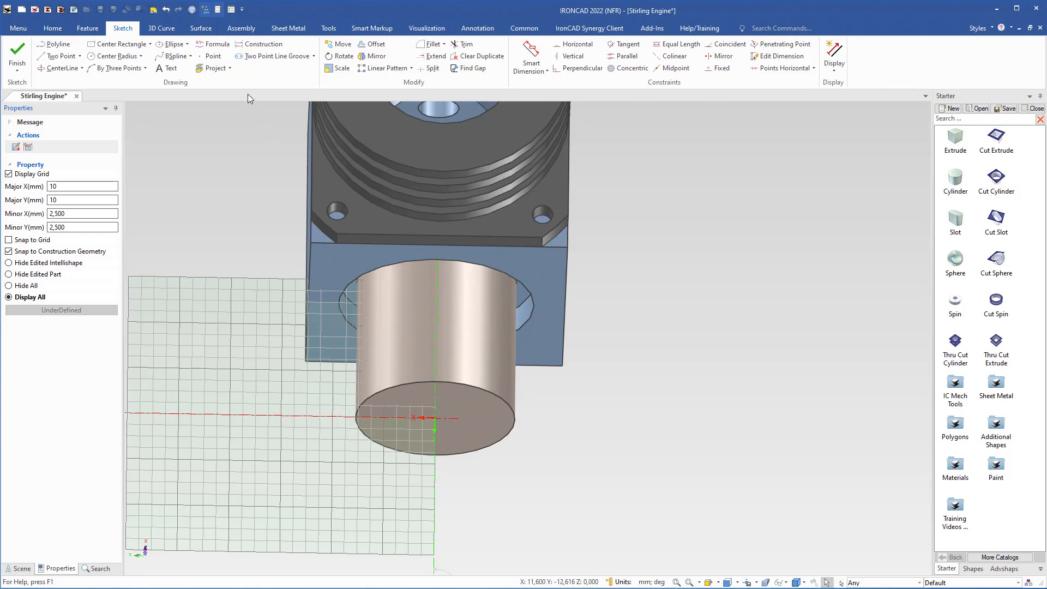
{"action": "left_click", "coordinate": [229, 68]}
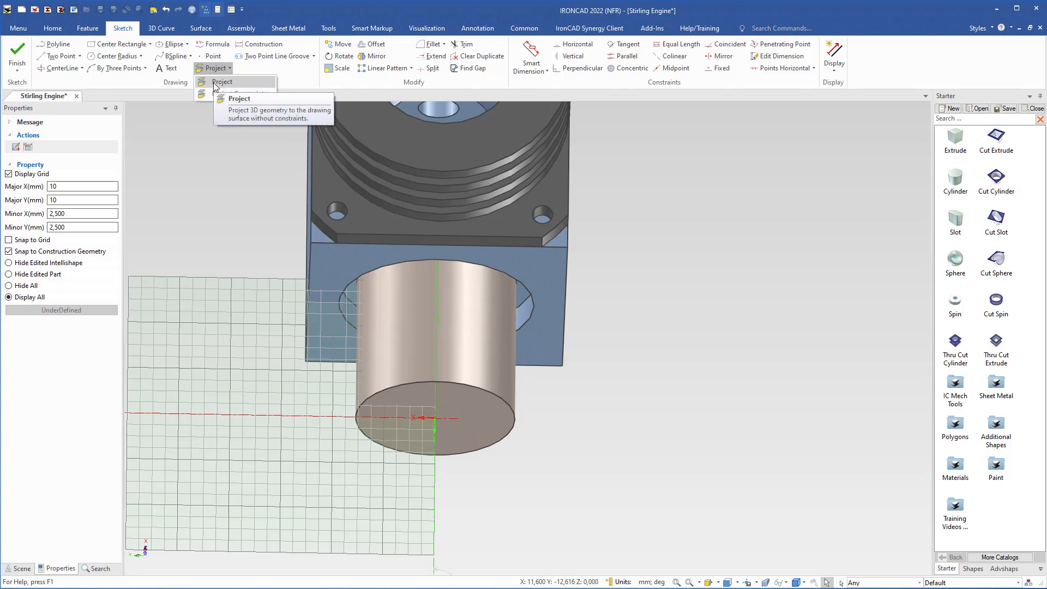
{"action": "left_click", "coordinate": [216, 83]}
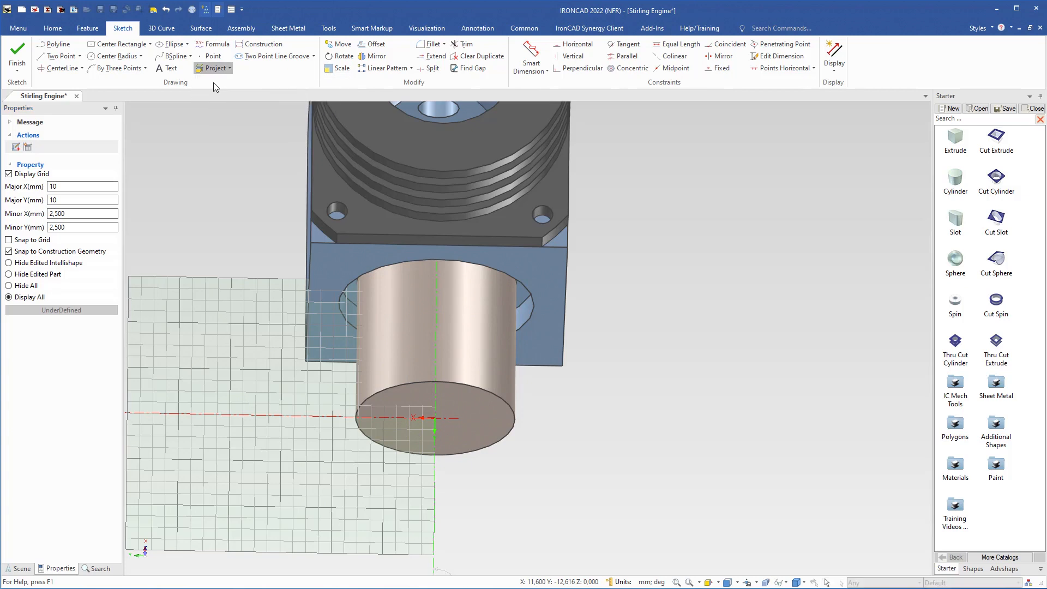
{"action": "left_click", "coordinate": [458, 421]}
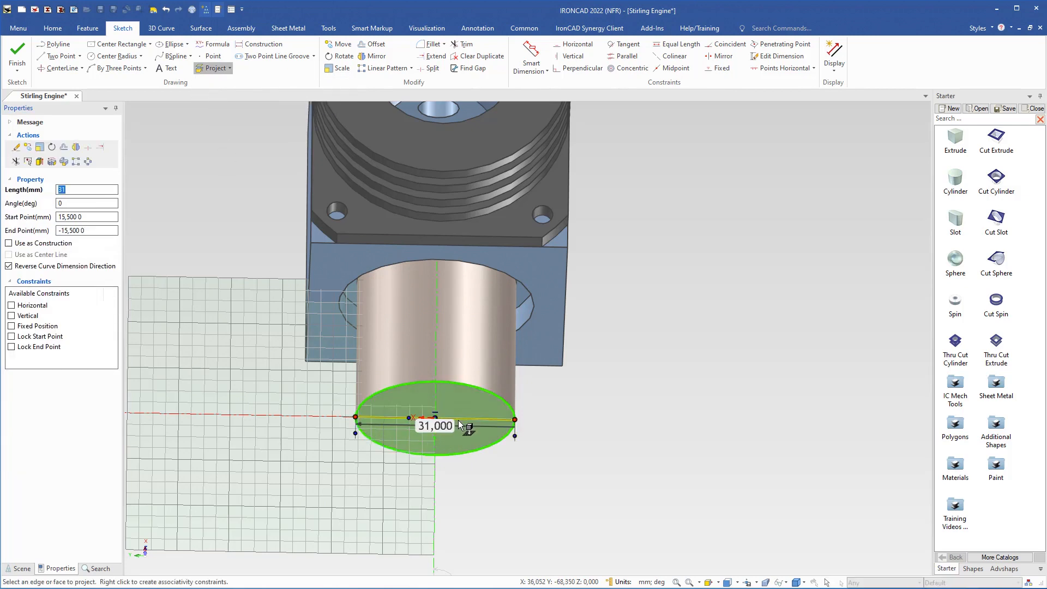
{"action": "scroll", "coordinate": [460, 422], "scroll_direction": "up", "scroll_amount": 3}
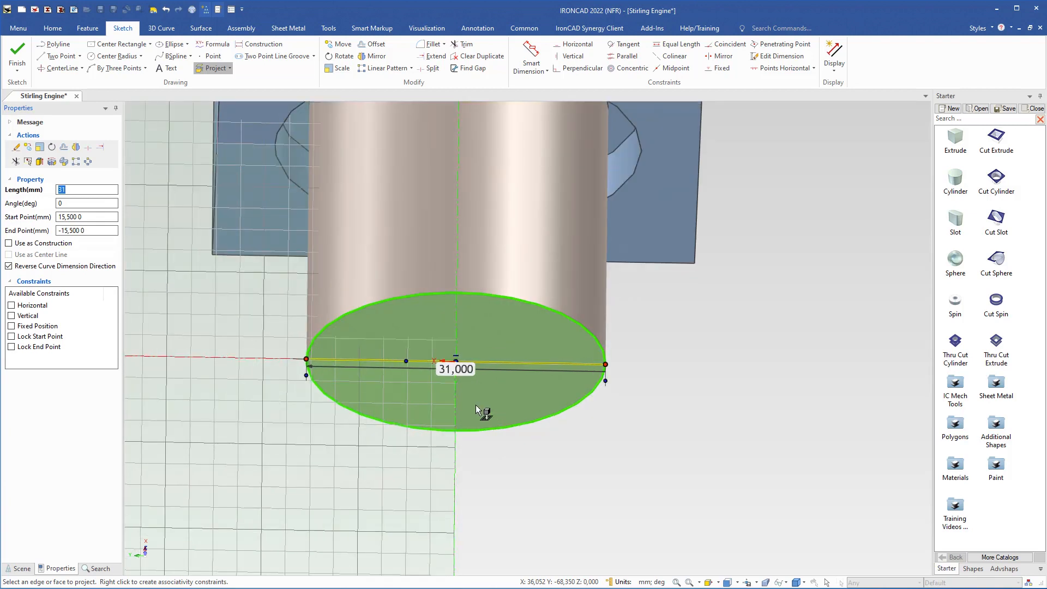
{"action": "key", "text": "Escape"}
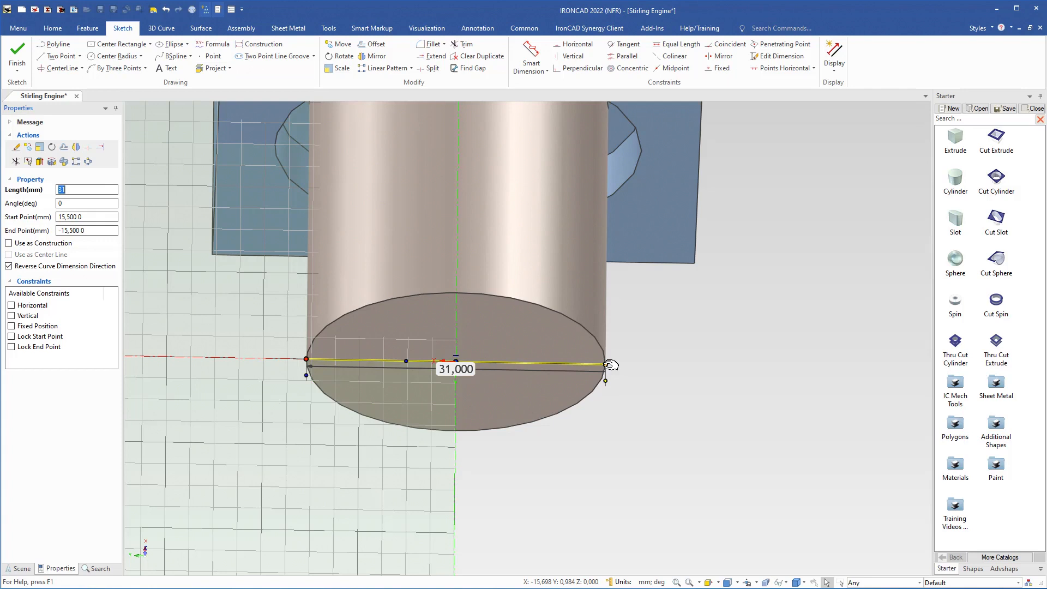
{"action": "left_click_drag", "start_coordinate": [605, 364], "coordinate": [456, 362]}
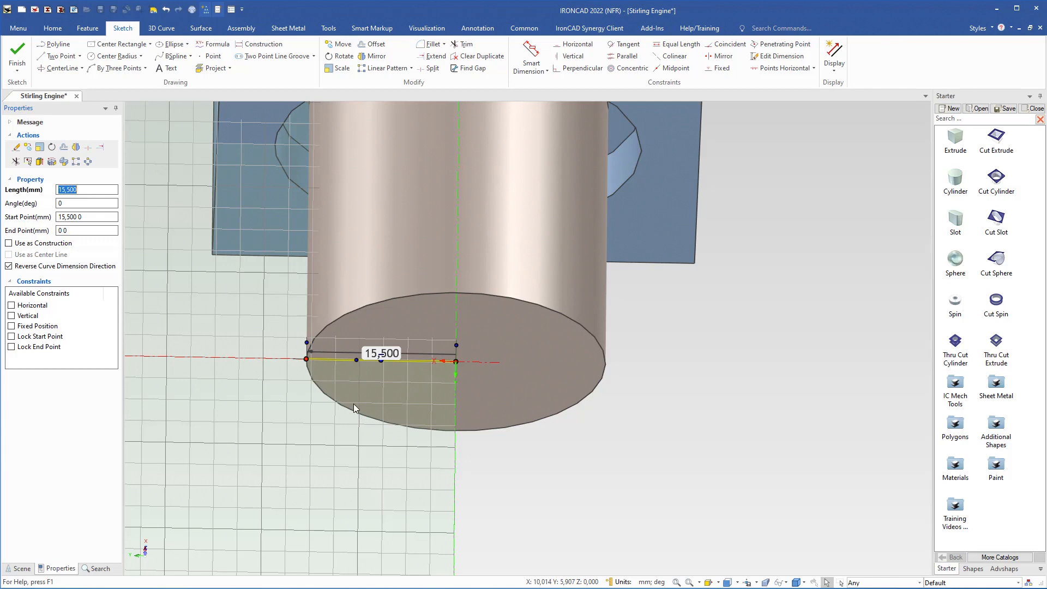
Draw a polyline from the projected line's outer end: 2 mm straight away from the cylinder, then 8 mm inward toward the spin axis
{"action": "left_click", "coordinate": [56, 45]}
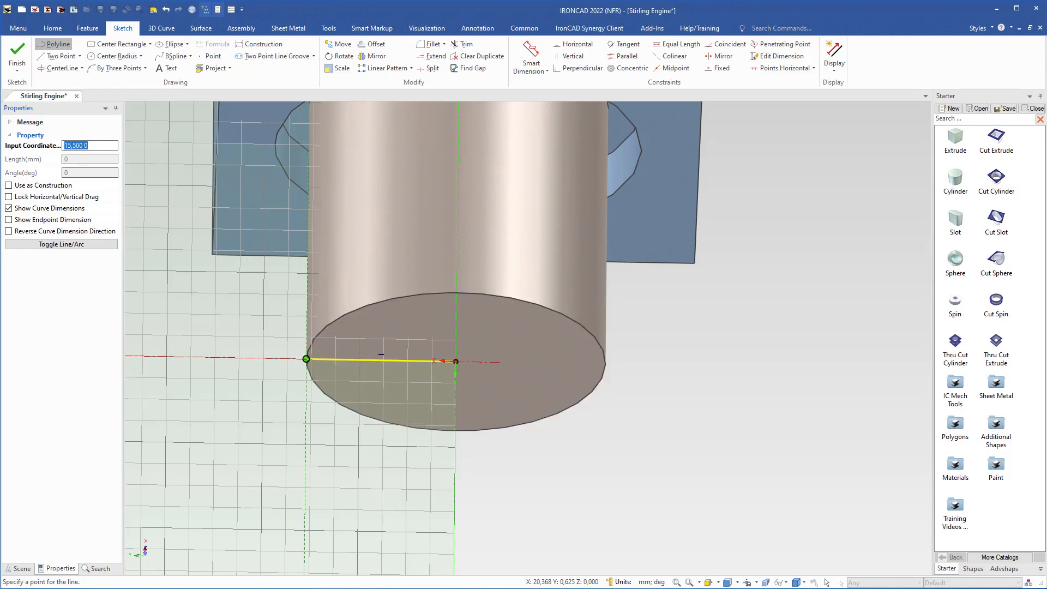
{"action": "left_click", "coordinate": [306, 359]}
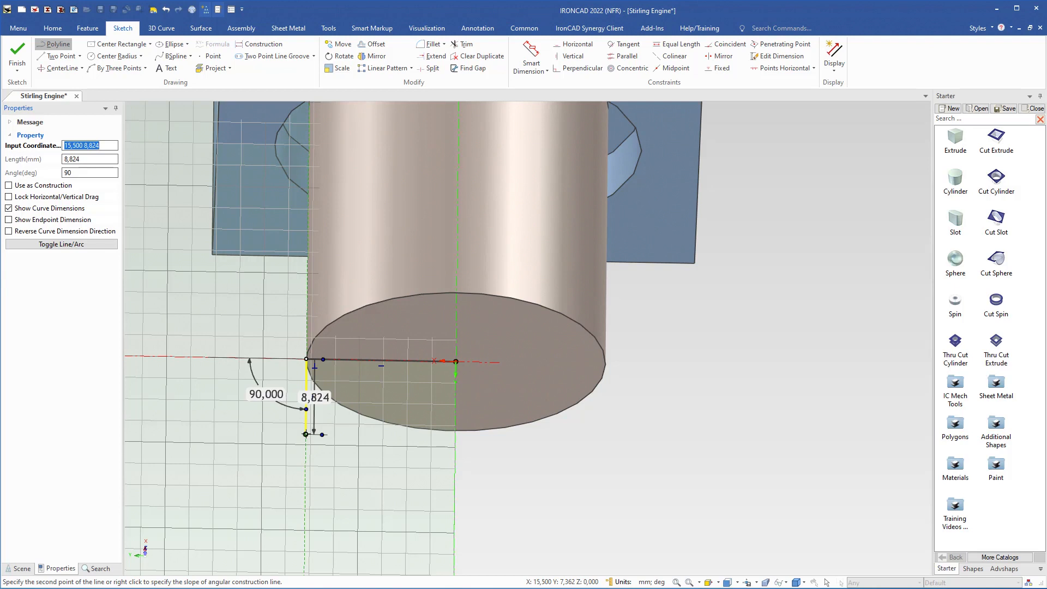
{"action": "right_click", "coordinate": [306, 435]}
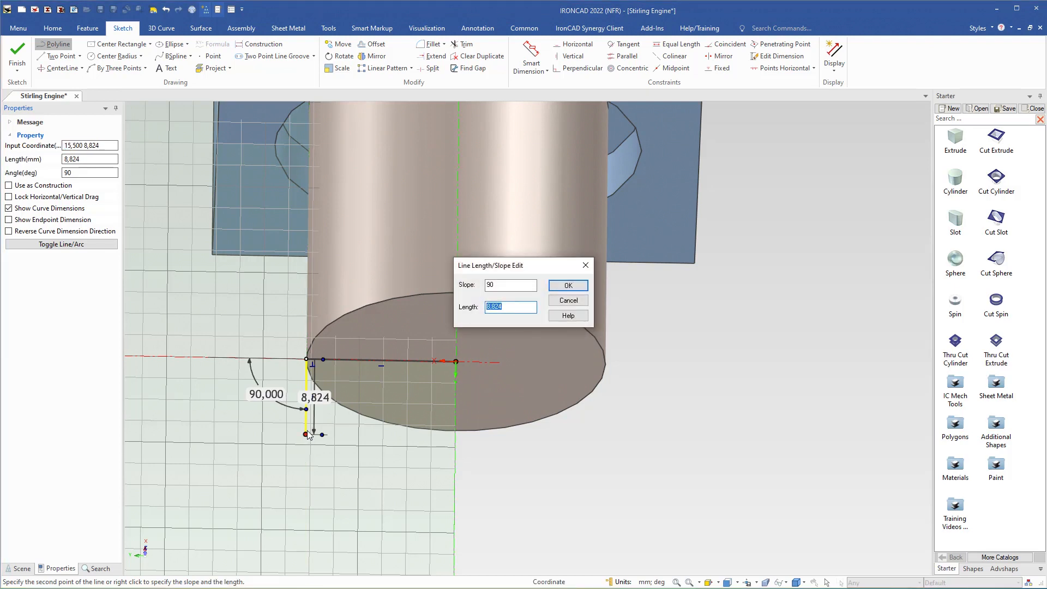
{"action": "key", "text": "Escape"}
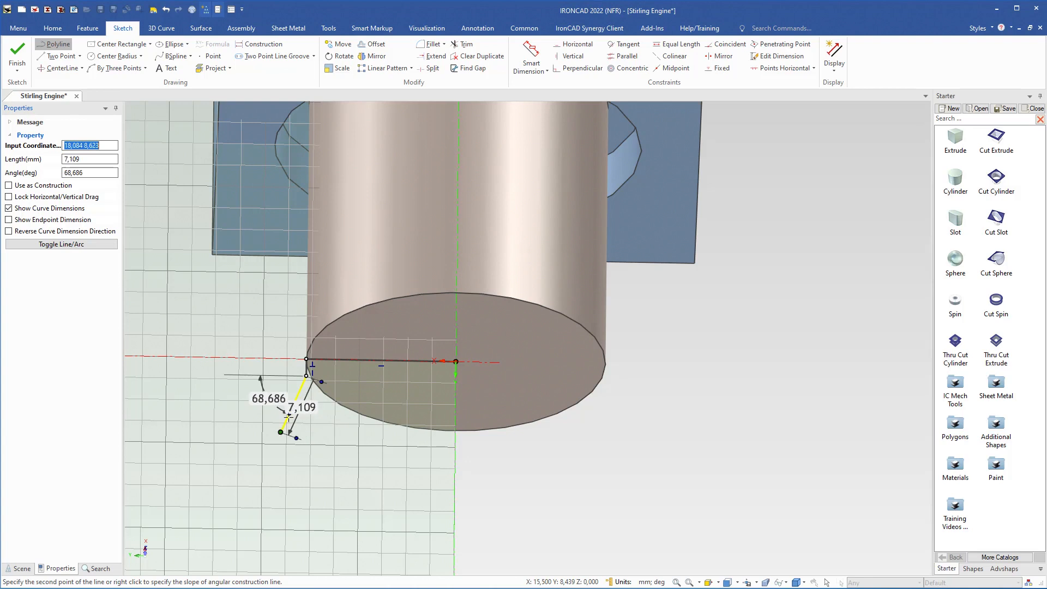
{"action": "left_click", "coordinate": [307, 375]}
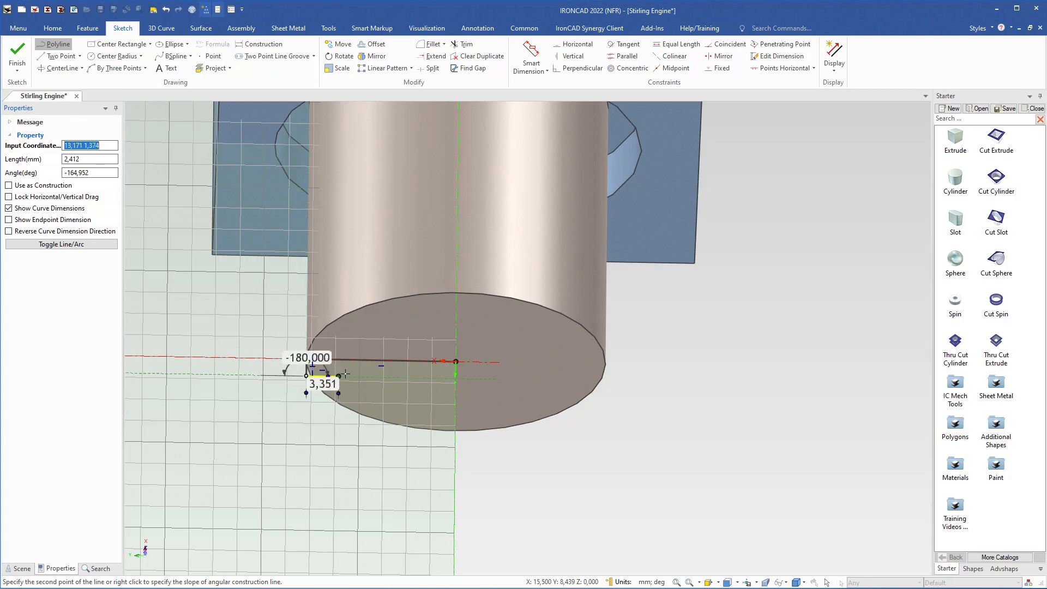
{"action": "right_click", "coordinate": [380, 373]}
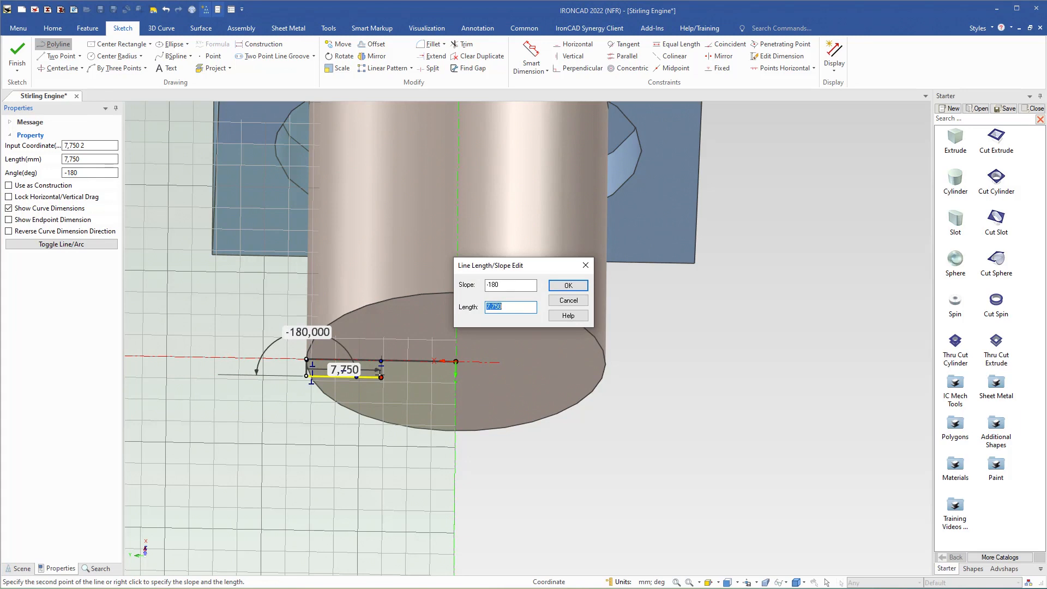
{"action": "type", "text": "8"}
{"action": "key", "text": "Return"}
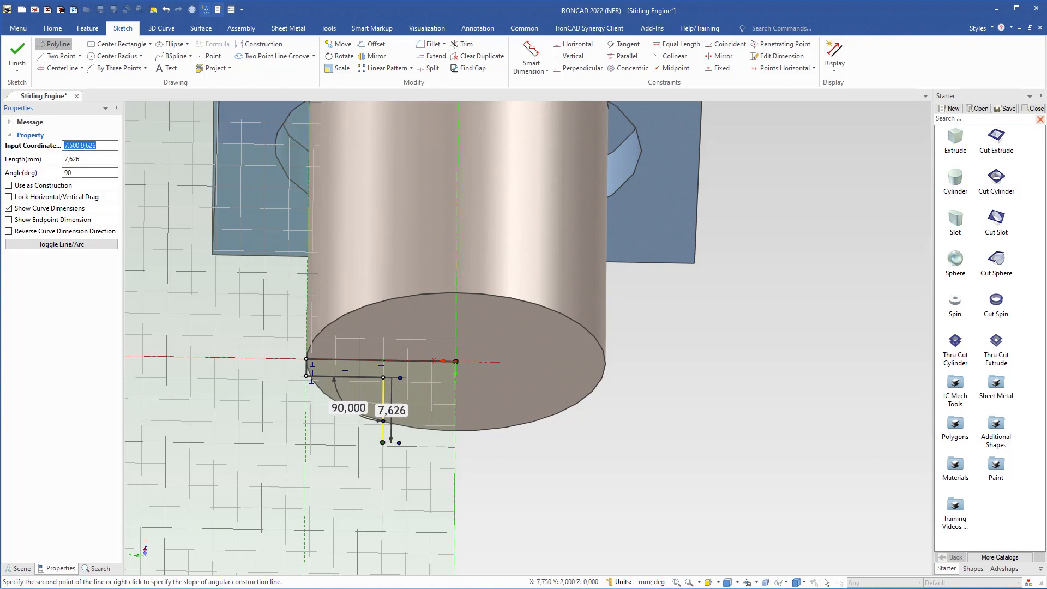
Continue the polyline with a 9.3 mm segment away from the cylinder and a 5 mm segment outward at a right angle
{"action": "right_click", "coordinate": [382, 442]}
{"action": "type", "text": "9."}
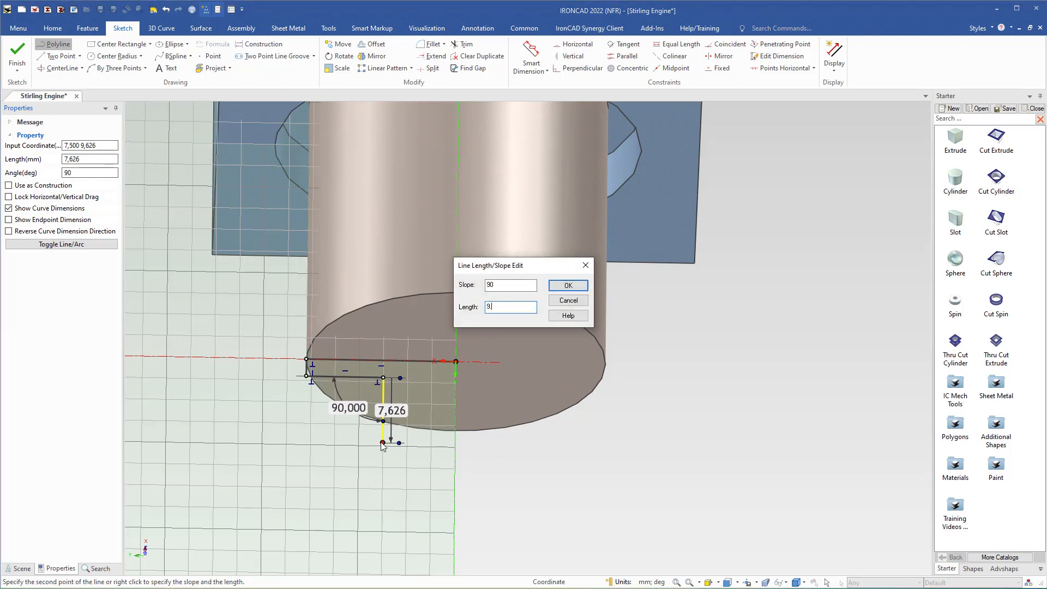
{"action": "type", "text": "3"}
{"action": "key", "text": "Return"}
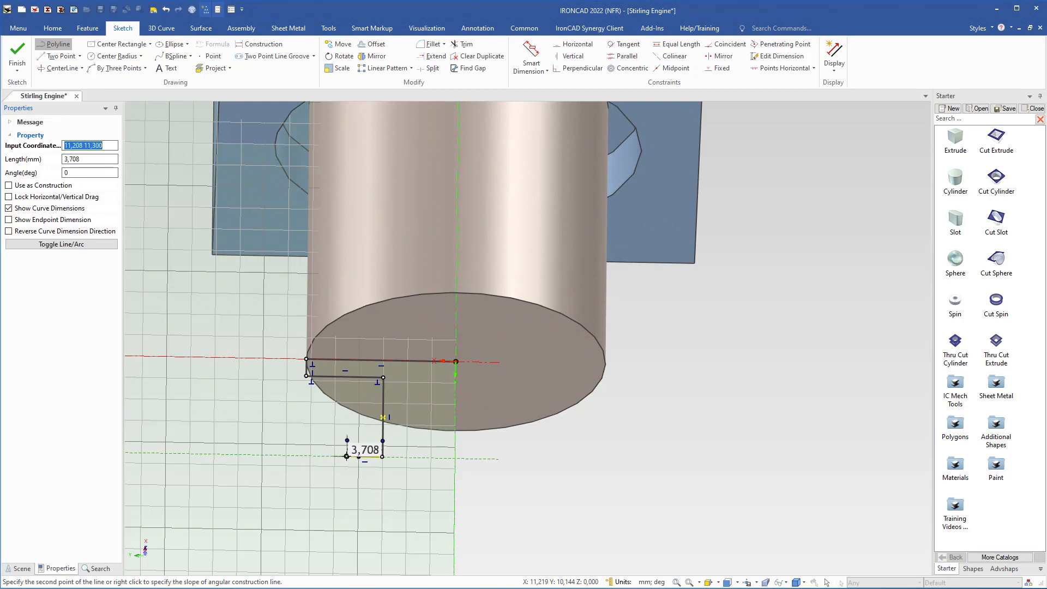
{"action": "right_click", "coordinate": [347, 456]}
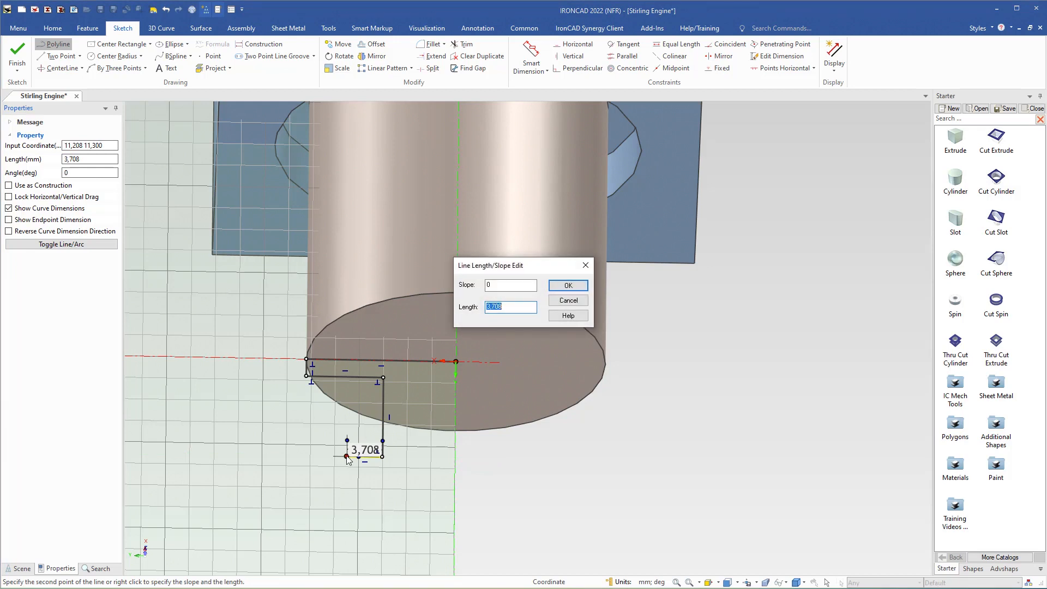
{"action": "type", "text": "1"}
{"action": "key", "text": "Return"}
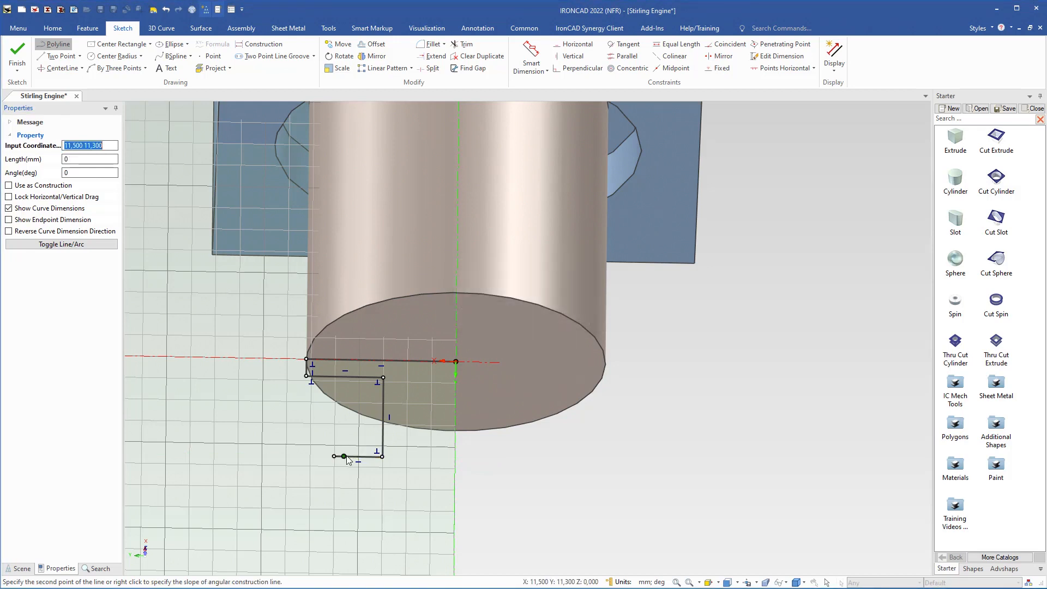
Add a final 4 mm segment parallel to the spin axis and finish the sketch to create the spun shape
{"action": "right_click", "coordinate": [334, 497]}
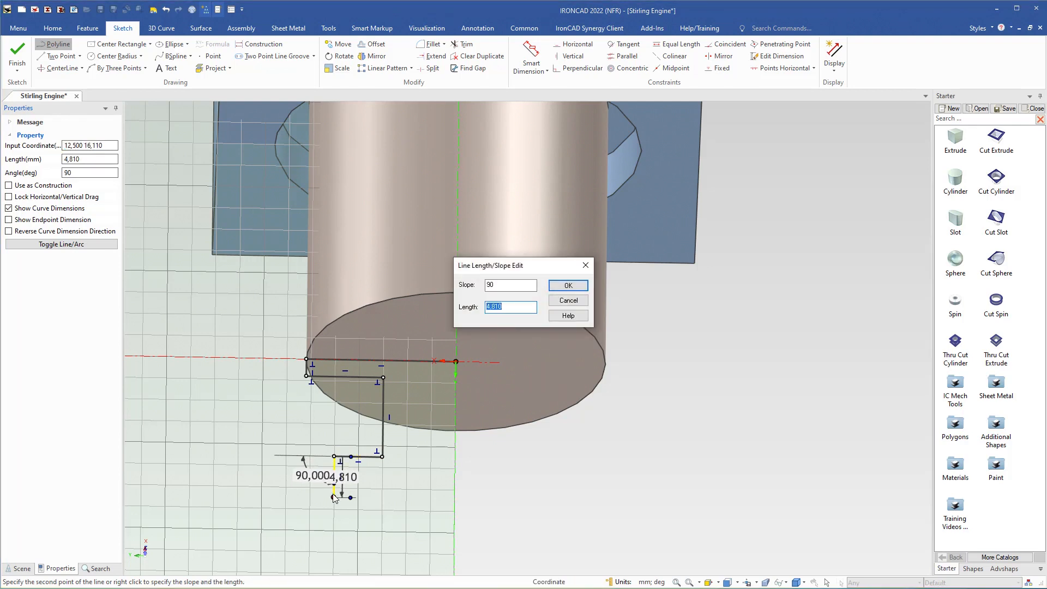
{"action": "type", "text": "4"}
{"action": "key", "text": "Return"}
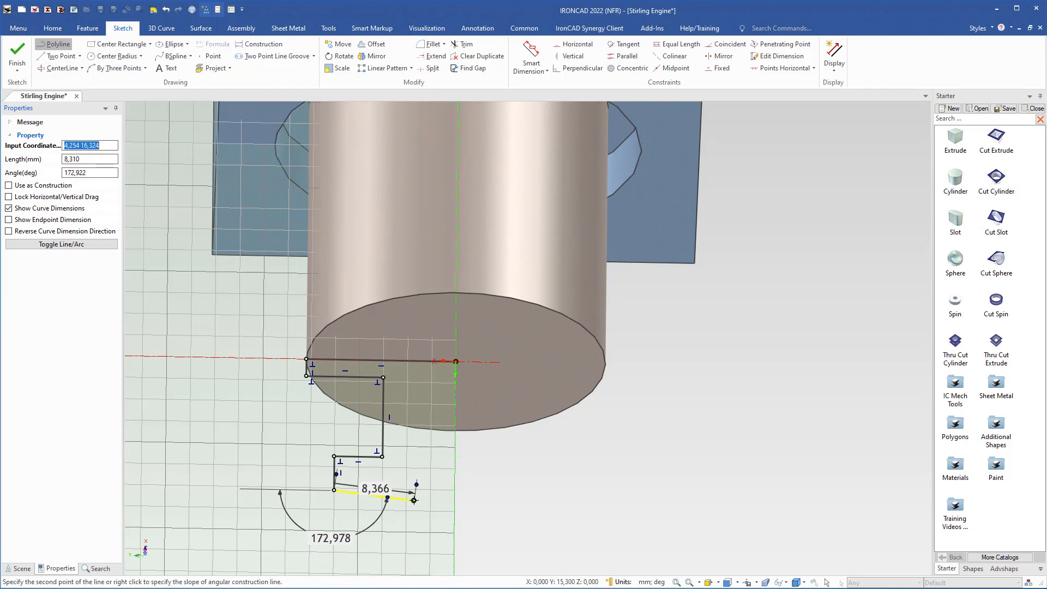
{"action": "key", "text": "Escape"}
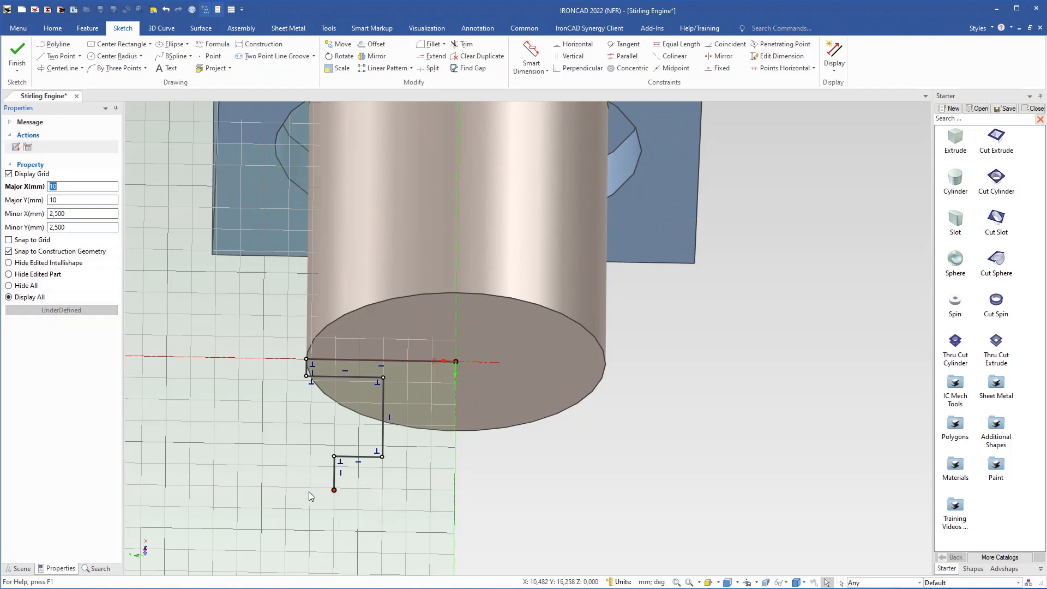
{"action": "right_click", "coordinate": [290, 485]}
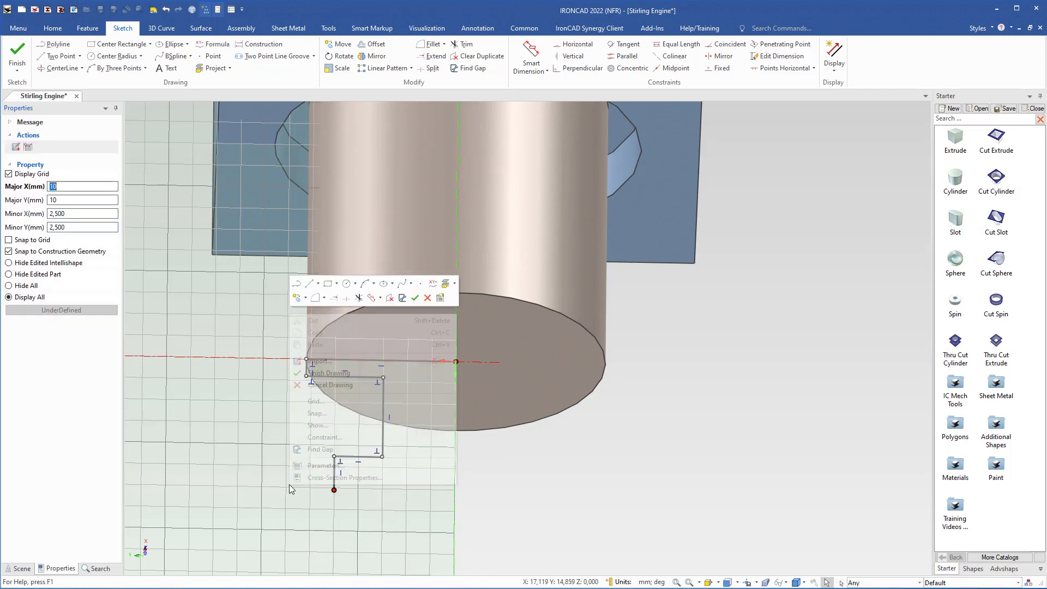
{"action": "left_click", "coordinate": [322, 373]}
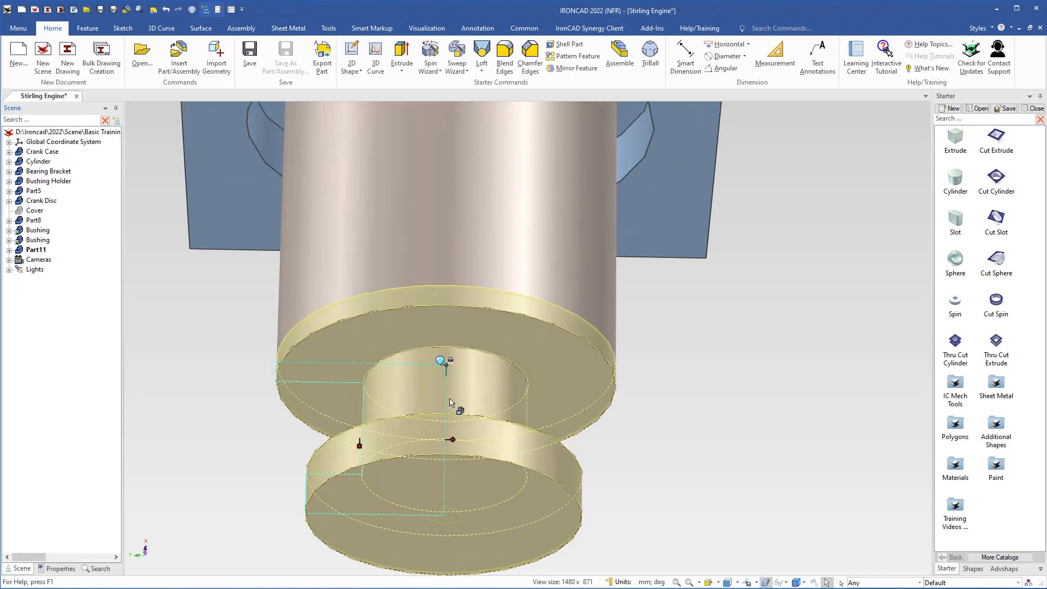
{"action": "left_click", "coordinate": [253, 454]}
Blend the cylinder's outer end edge, both ends of the neck and the disc's inner-side rim with a constant 1 mm radius
{"action": "scroll", "coordinate": [369, 484], "scroll_direction": "down", "scroll_amount": 3}
{"action": "middle_click_drag", "start_coordinate": [463, 390], "coordinate": [432, 470]}
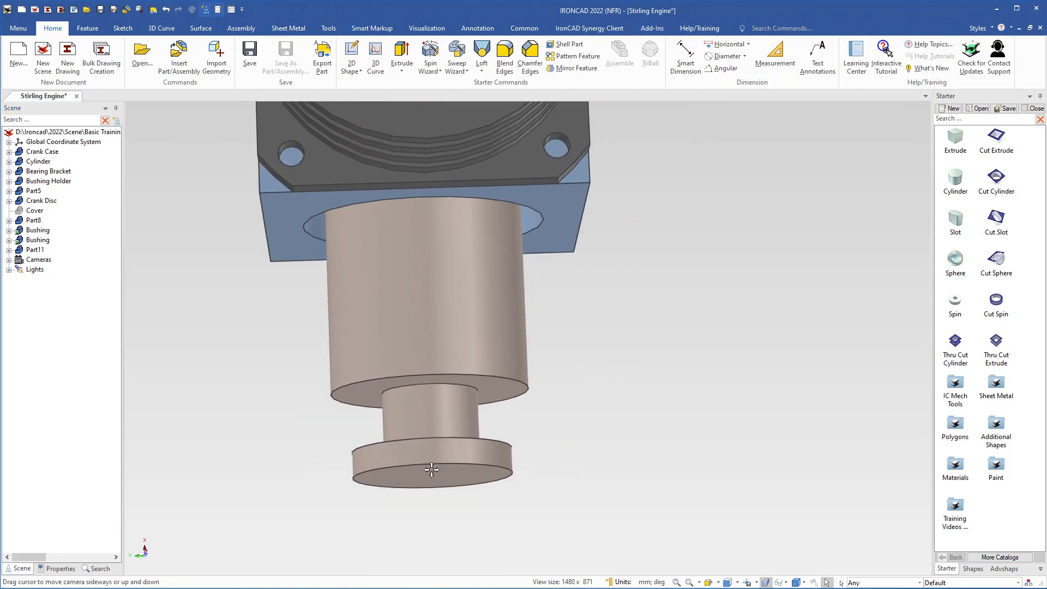
{"action": "left_click", "coordinate": [427, 426]}
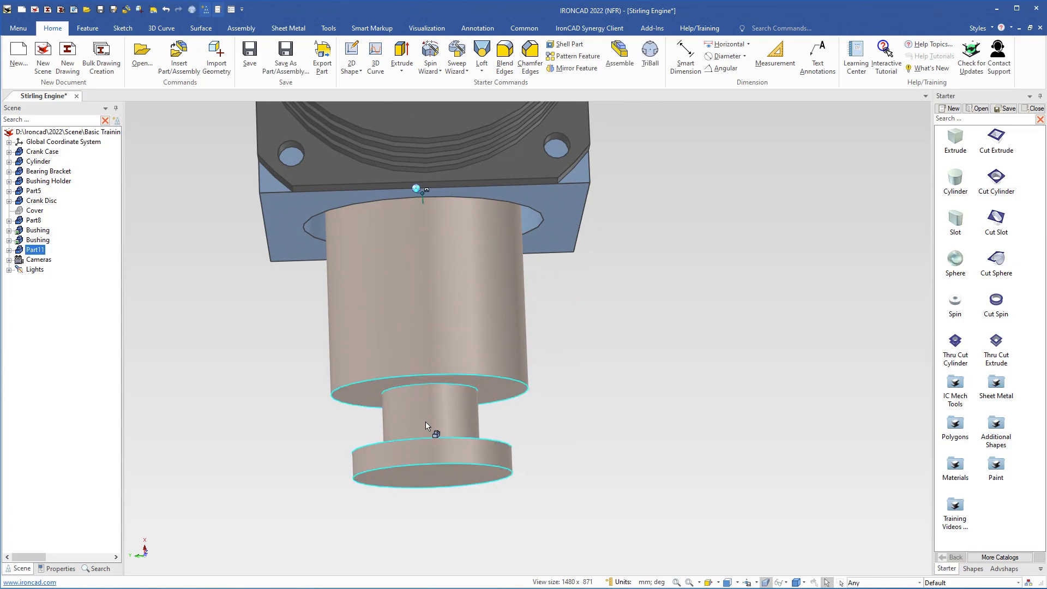
{"action": "right_click", "coordinate": [427, 426]}
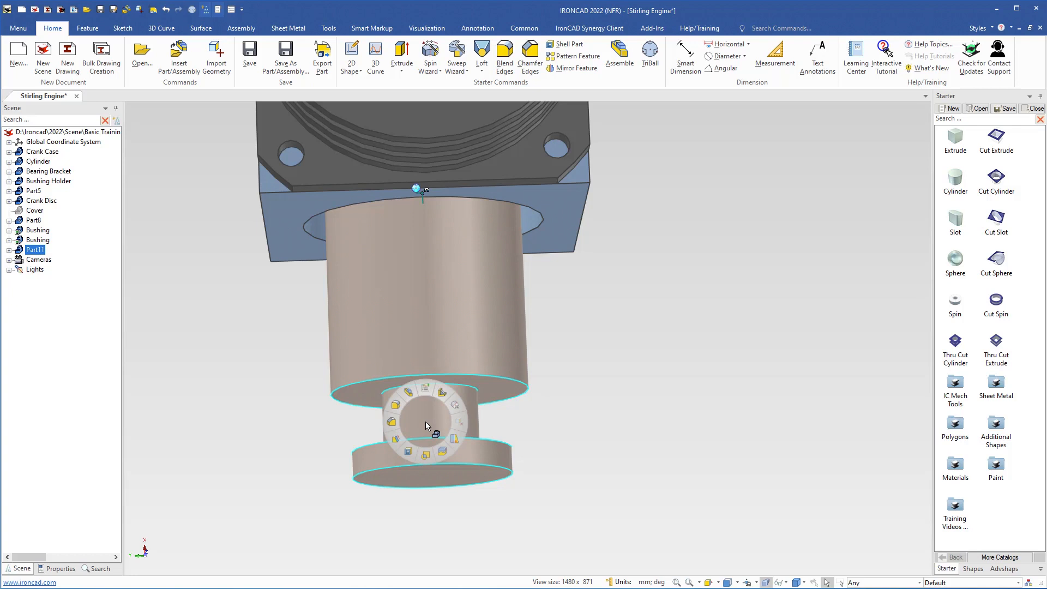
{"action": "left_click", "coordinate": [396, 406]}
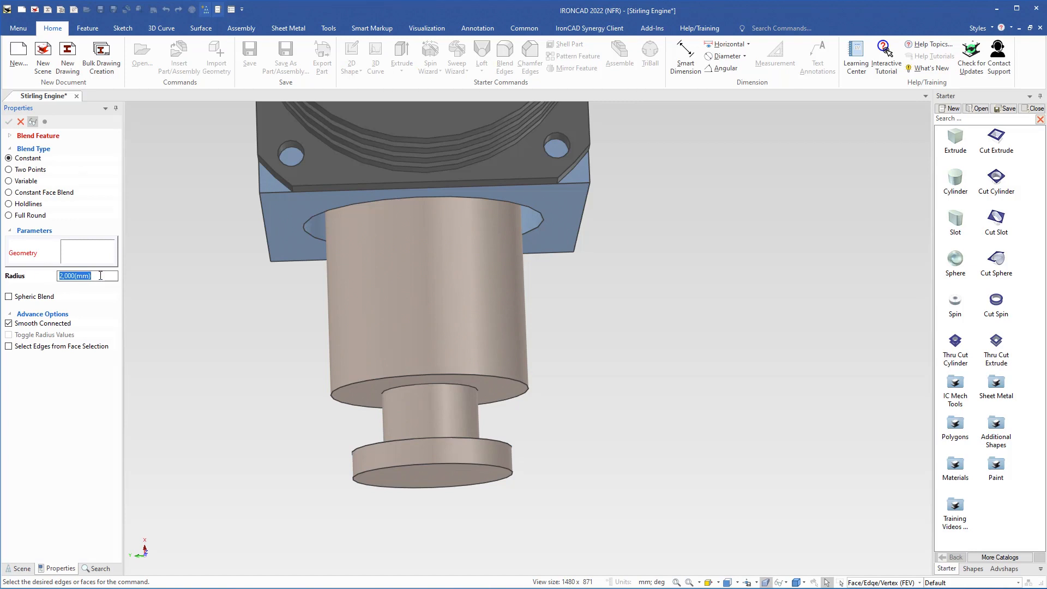
{"action": "type", "text": "1"}
{"action": "left_click", "coordinate": [349, 385]}
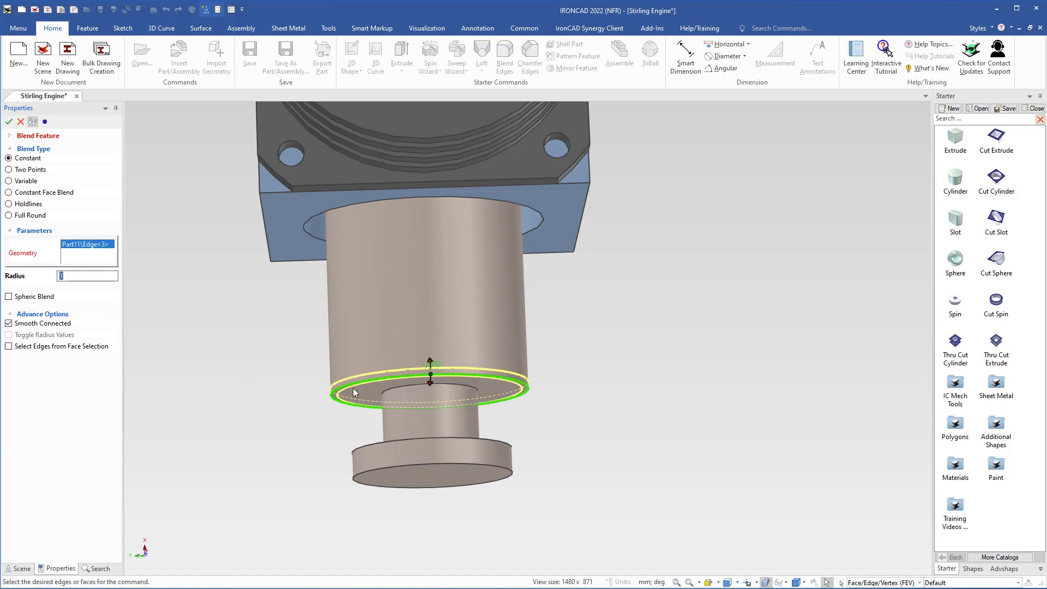
{"action": "left_click", "coordinate": [383, 392]}
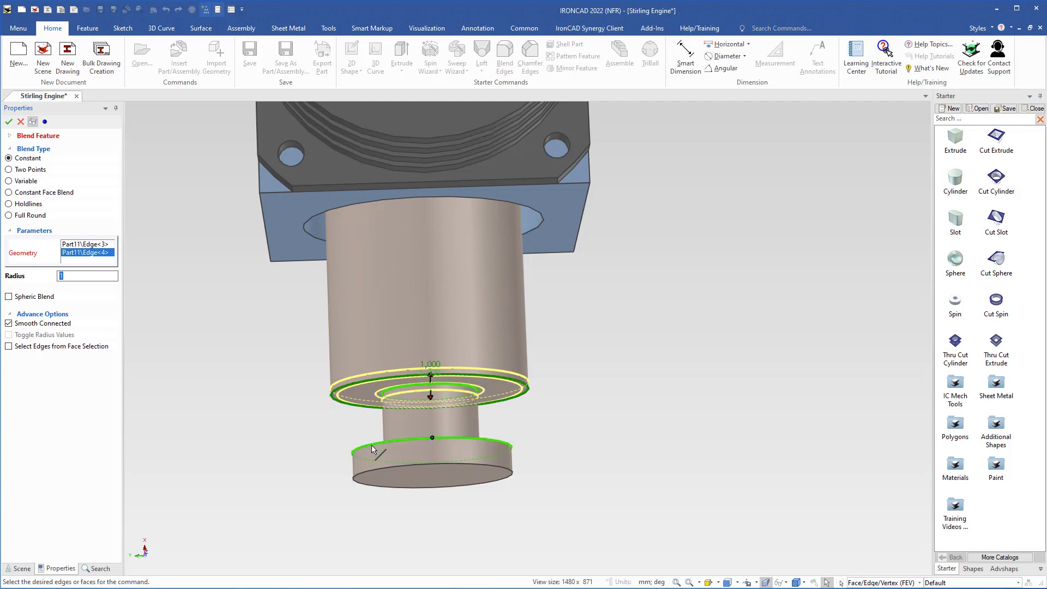
{"action": "left_click", "coordinate": [380, 445]}
{"action": "middle_click_drag", "start_coordinate": [380, 444], "coordinate": [382, 431]}
{"action": "left_click", "coordinate": [382, 430]}
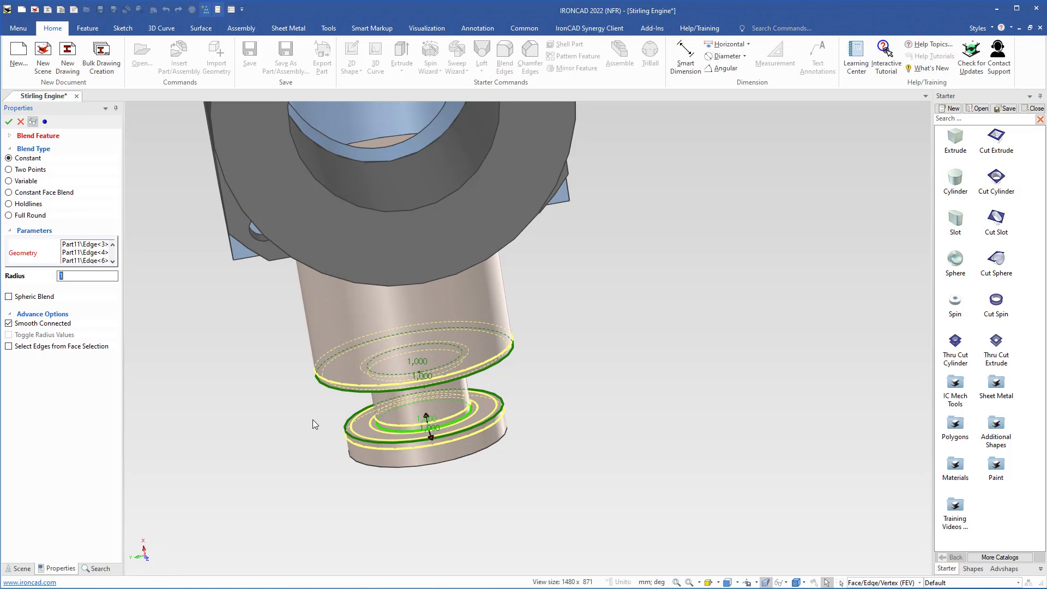
{"action": "right_click", "coordinate": [288, 446]}
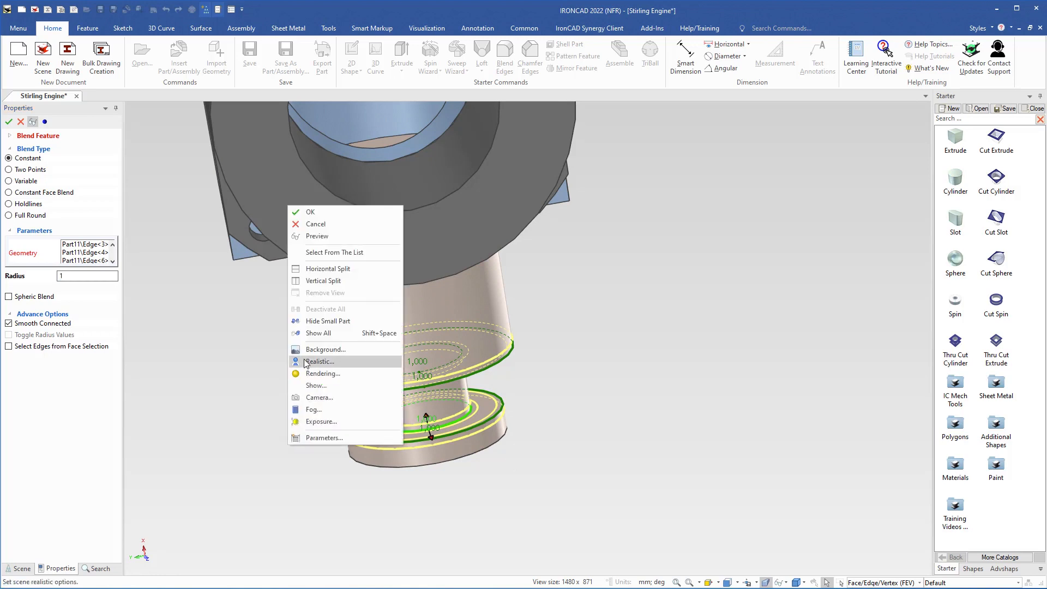
{"action": "left_click", "coordinate": [310, 212]}
{"action": "middle_click_drag", "start_coordinate": [285, 369], "coordinate": [265, 238]}
{"action": "scroll", "coordinate": [351, 358], "scroll_direction": "down", "scroll_amount": 2}
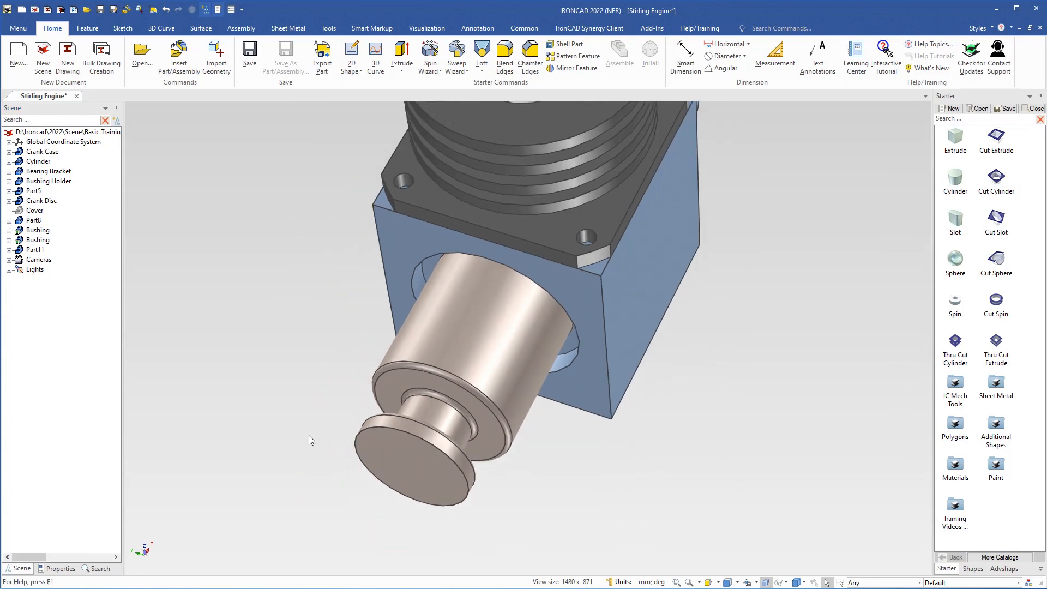
{"action": "middle_click_drag", "start_coordinate": [309, 435], "coordinate": [297, 371]}
{"action": "middle_click_drag", "start_coordinate": [406, 351], "coordinate": [308, 417], "text": "shift"}
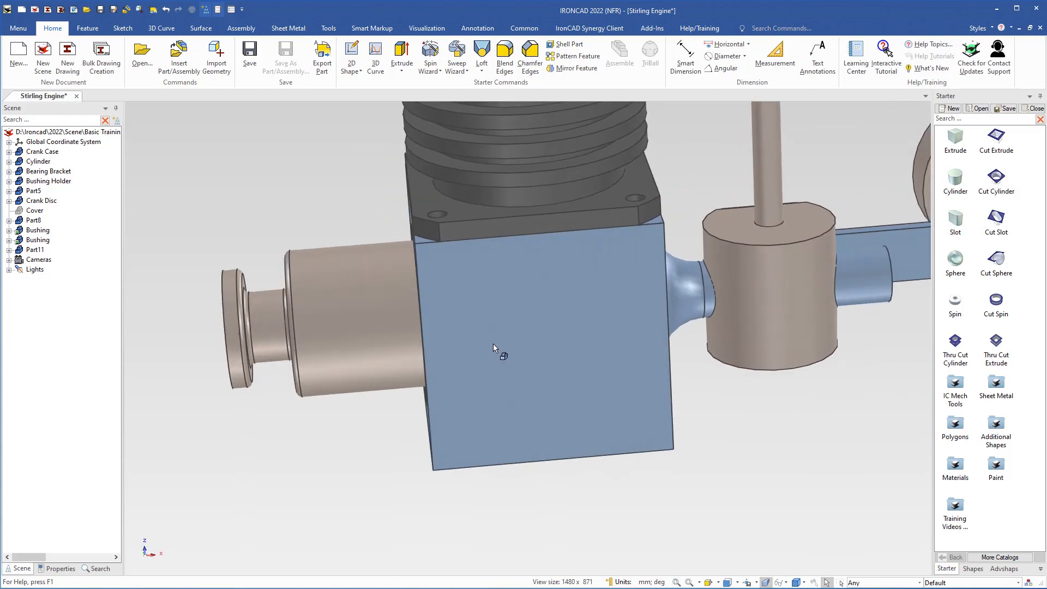
{"action": "middle_click_drag", "start_coordinate": [489, 348], "coordinate": [532, 421]}
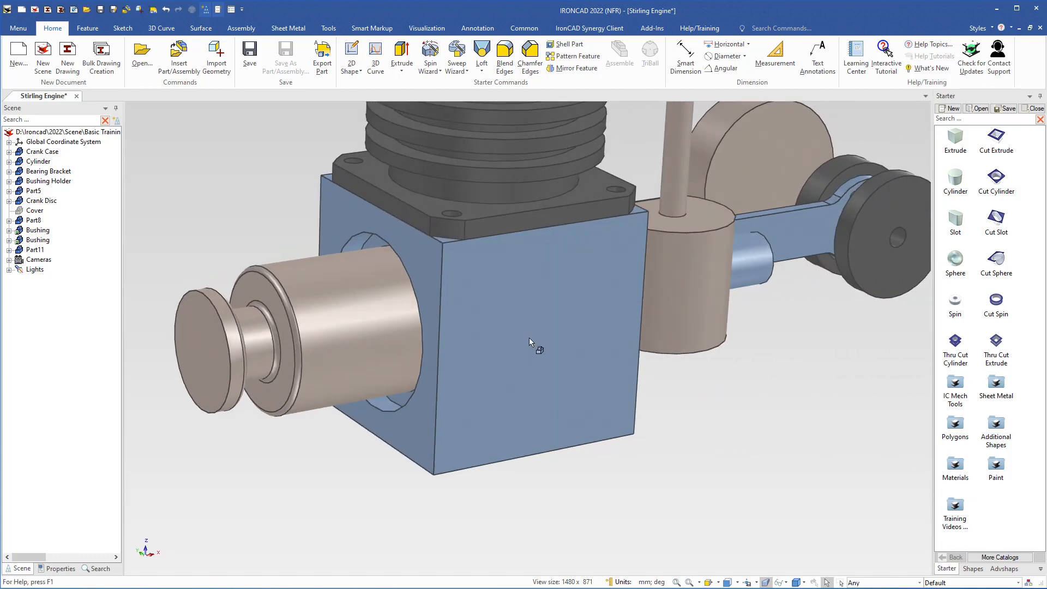
Section the crank case with a Parallel to Face section plane placed on its flat outer side face
{"action": "left_click", "coordinate": [329, 28]}
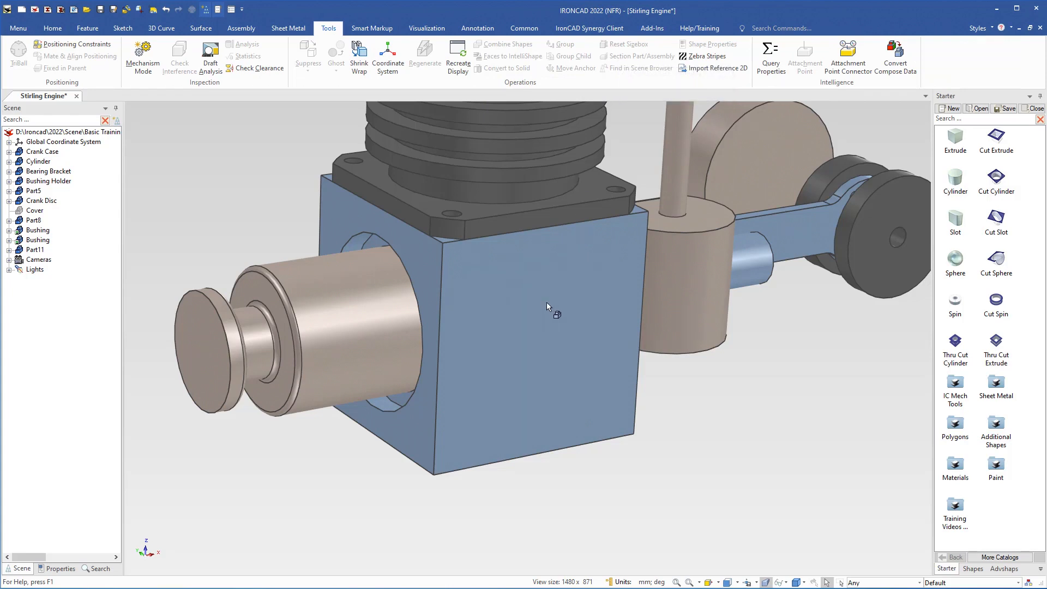
{"action": "left_click", "coordinate": [523, 348]}
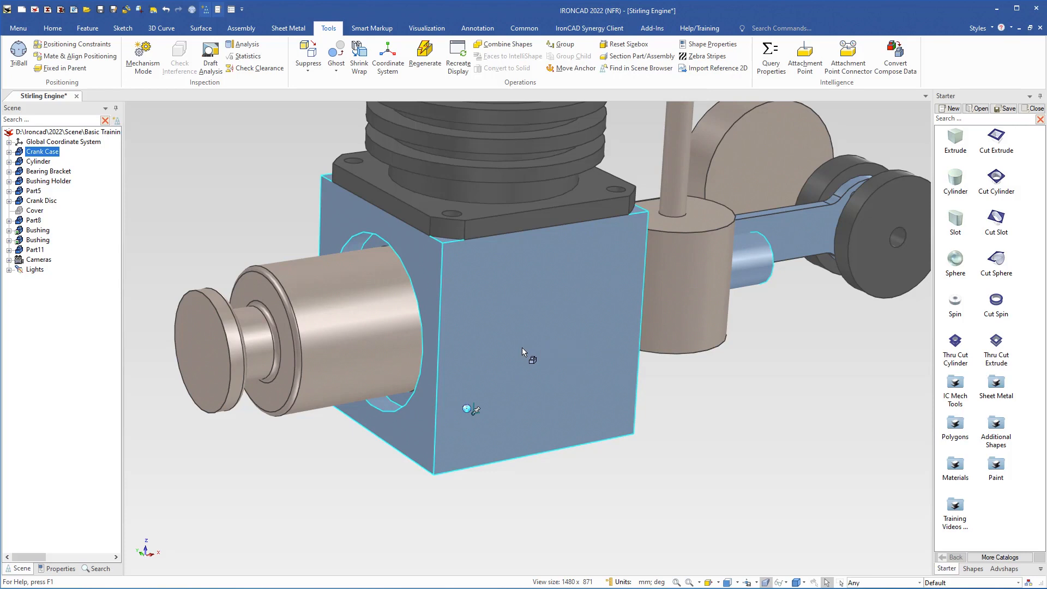
{"action": "left_click", "coordinate": [637, 56]}
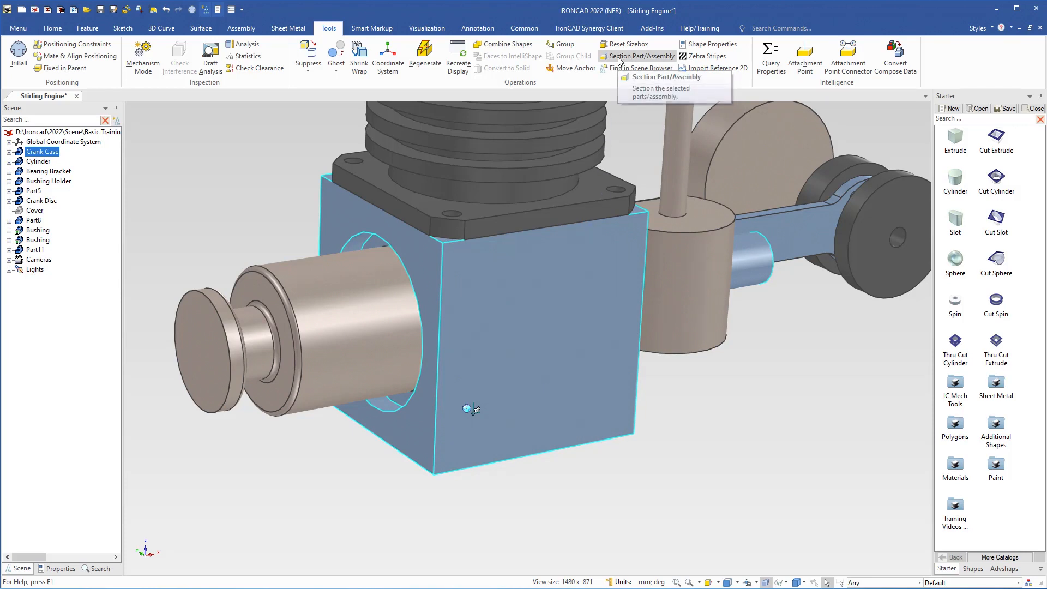
{"action": "left_click", "coordinate": [627, 68]}
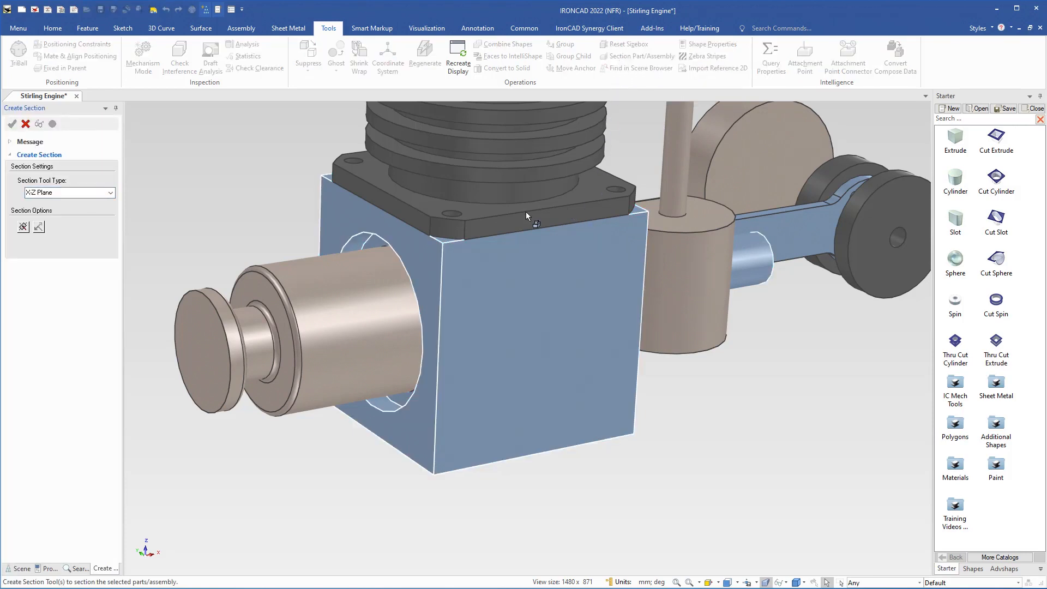
{"action": "left_click", "coordinate": [111, 193]}
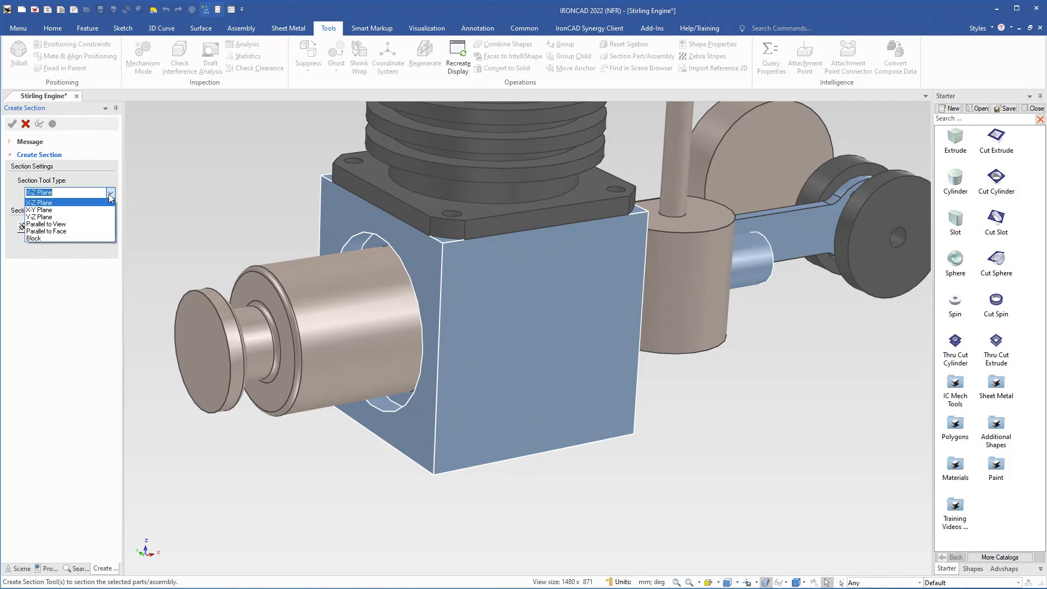
{"action": "left_click", "coordinate": [61, 231]}
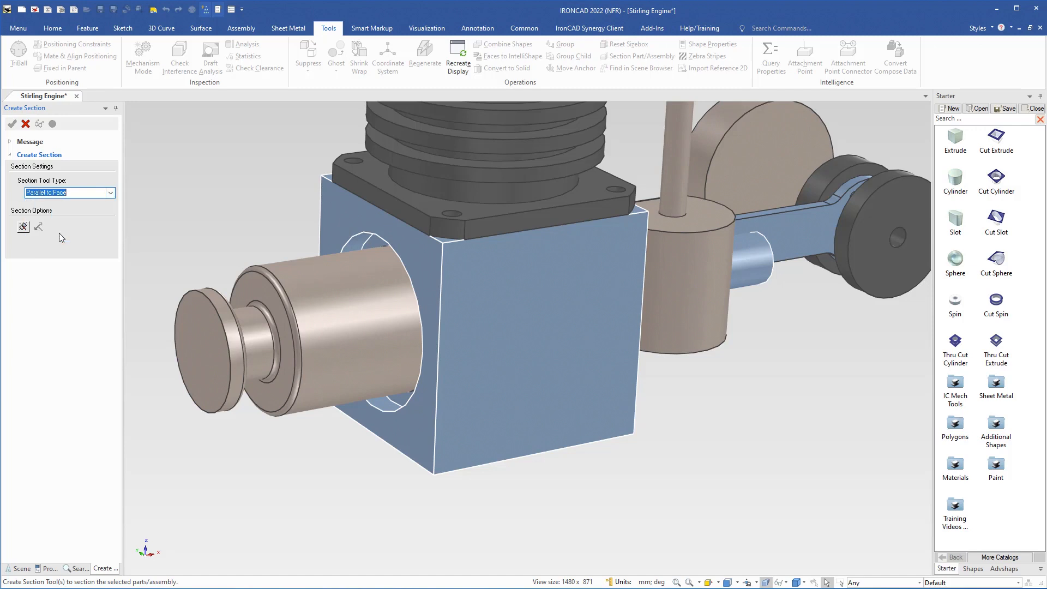
{"action": "left_click", "coordinate": [23, 227]}
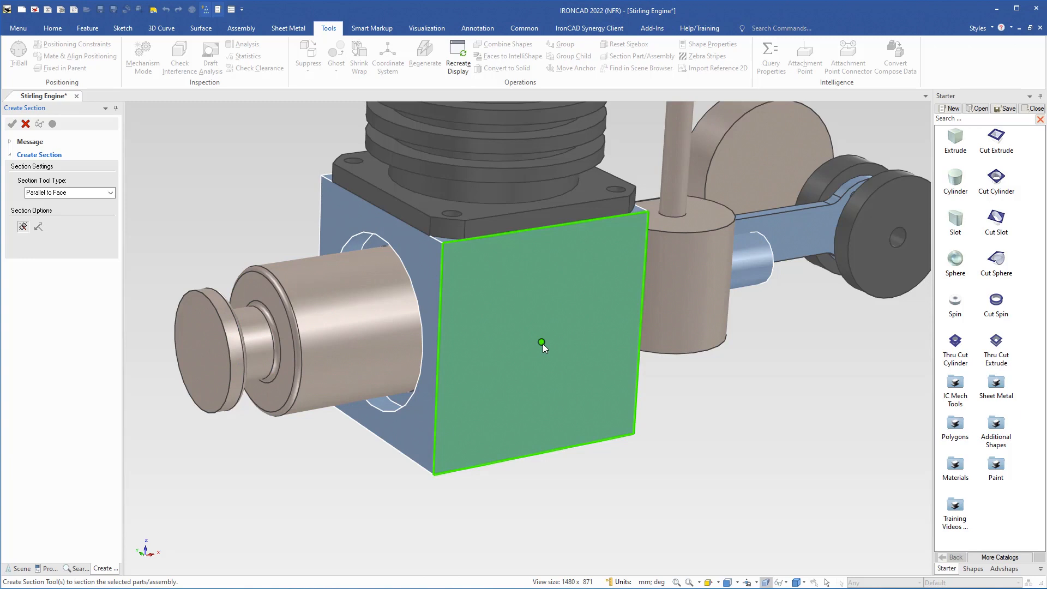
{"action": "left_click", "coordinate": [542, 344]}
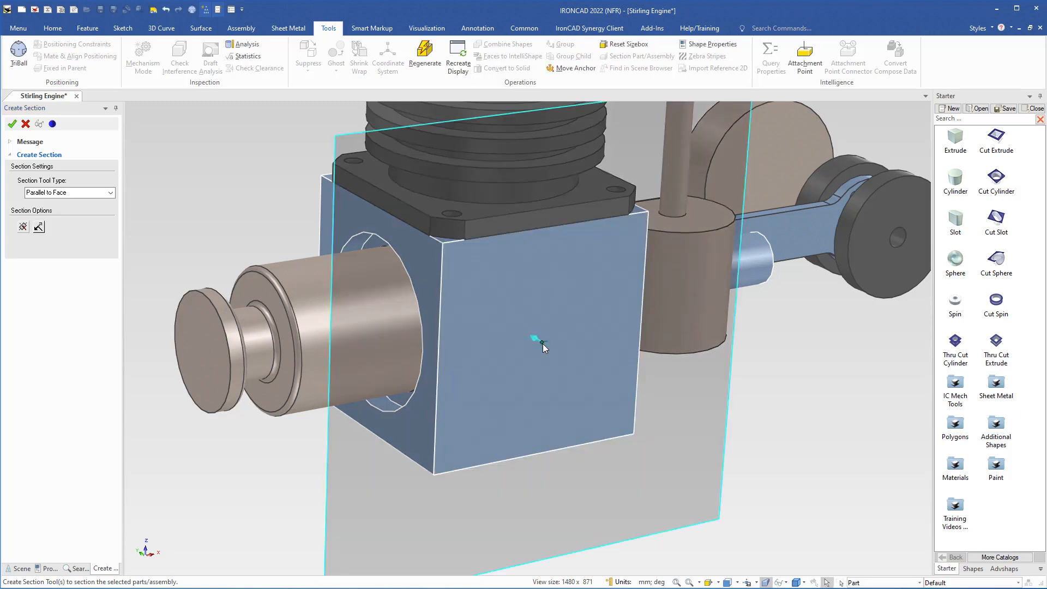
{"action": "middle_click_drag", "start_coordinate": [542, 355], "coordinate": [527, 380]}
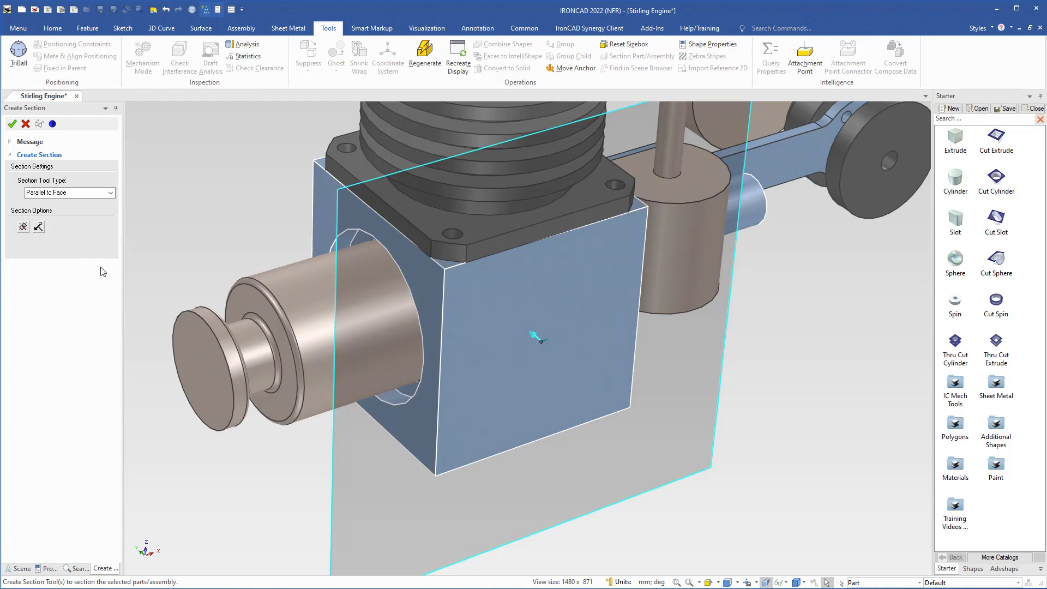
{"action": "left_click", "coordinate": [40, 228]}
{"action": "left_click", "coordinate": [39, 228]}
{"action": "left_click", "coordinate": [12, 124]}
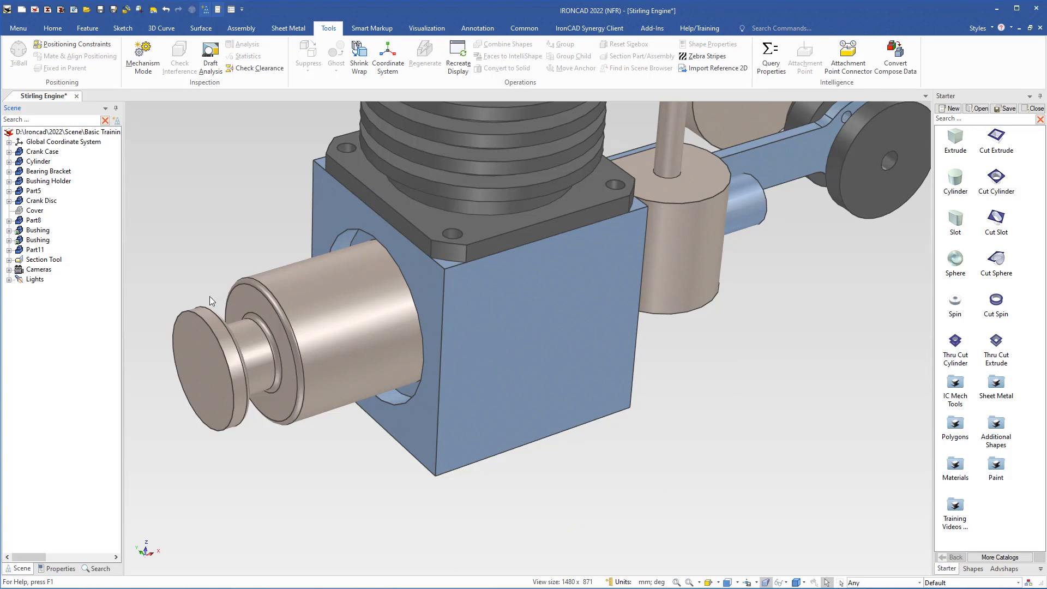
Move the section plane with the TriBall perpendicular to itself into the crank case, up to the center point of the bore
{"action": "left_click", "coordinate": [42, 262]}
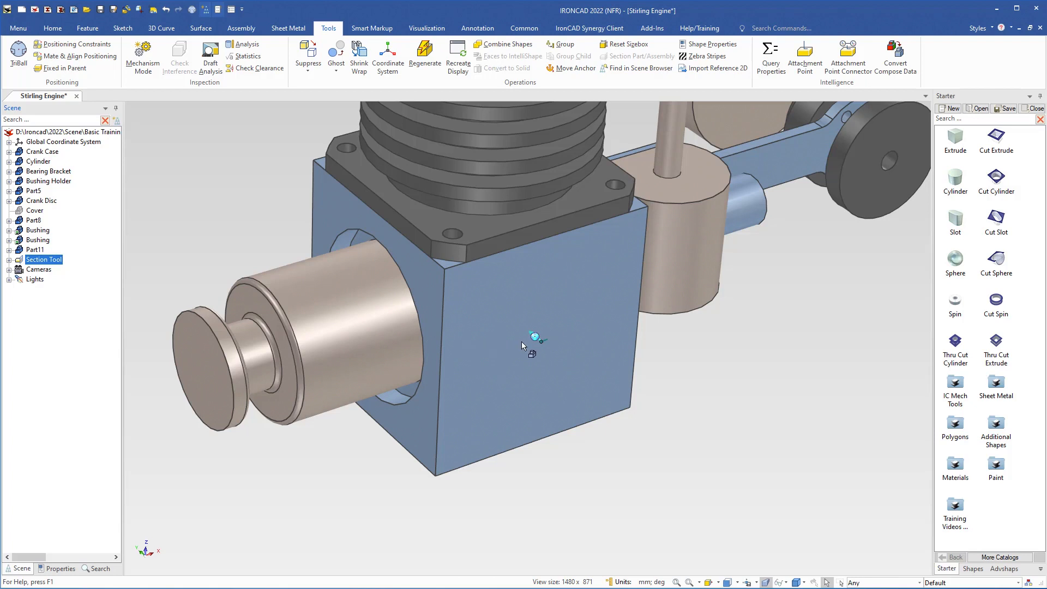
{"action": "key", "text": "F10"}
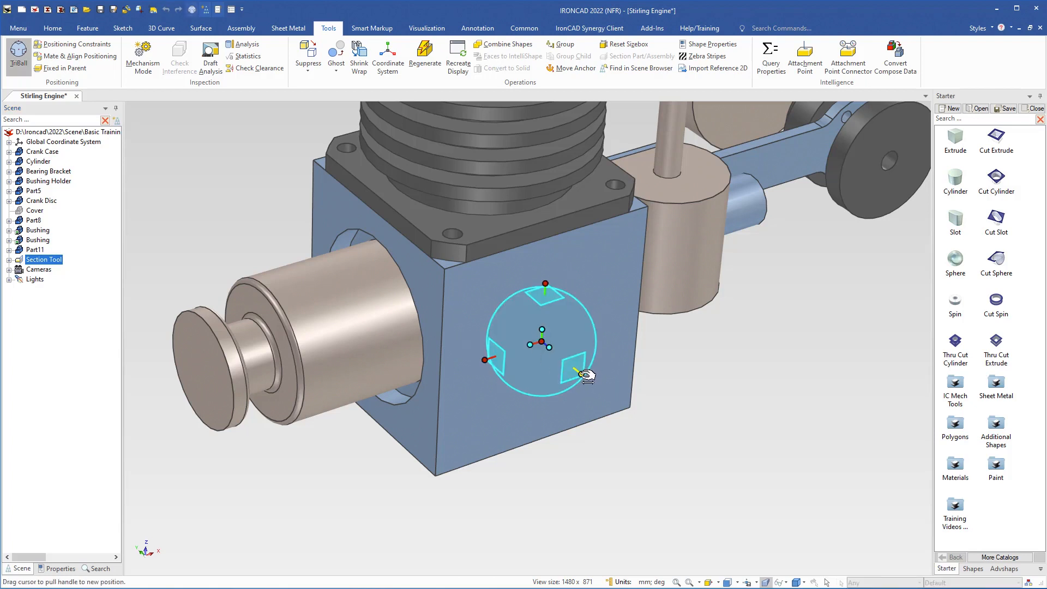
{"action": "left_click_drag", "start_coordinate": [586, 375], "coordinate": [520, 328]}
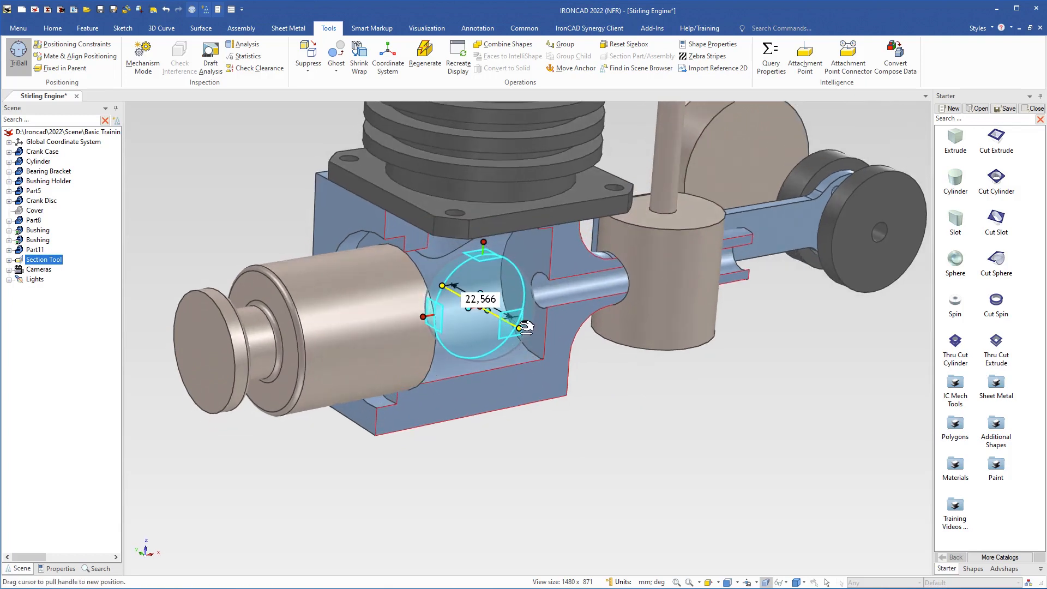
{"action": "right_click", "coordinate": [519, 328]}
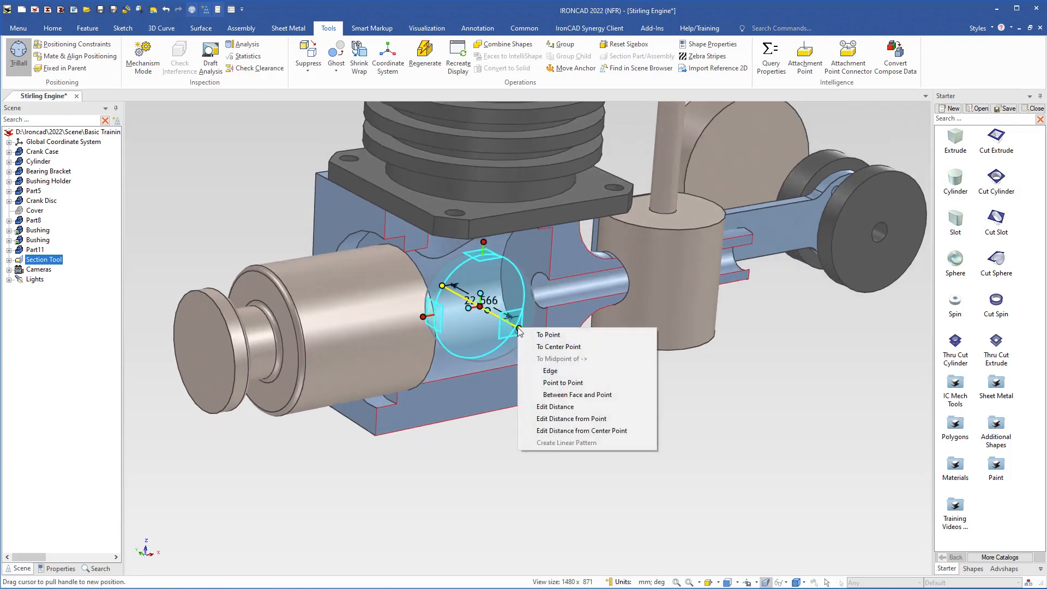
{"action": "left_click", "coordinate": [547, 347]}
{"action": "left_click", "coordinate": [355, 231]}
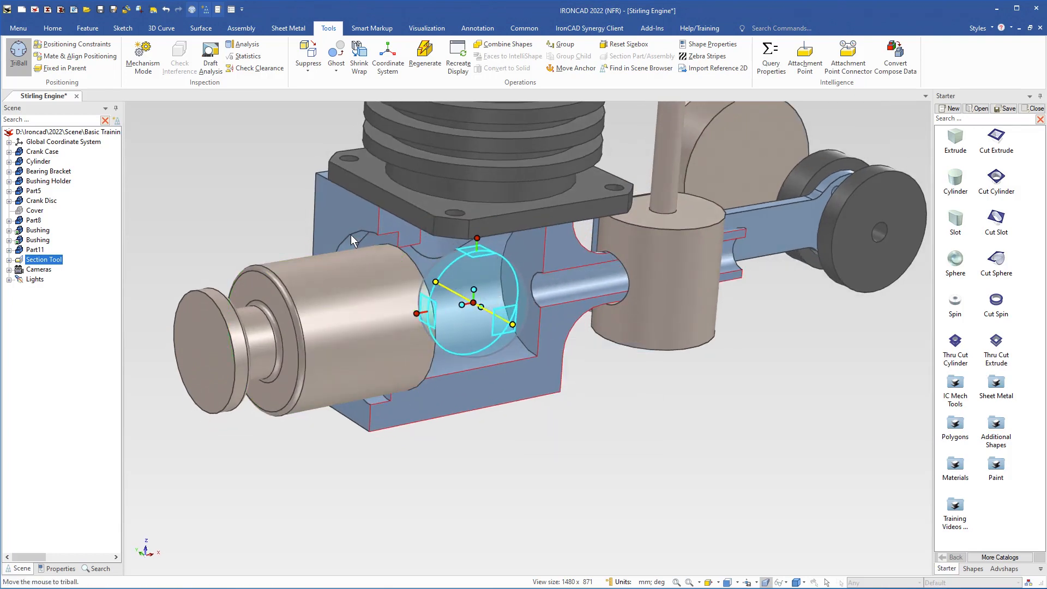
{"action": "left_click", "coordinate": [490, 415]}
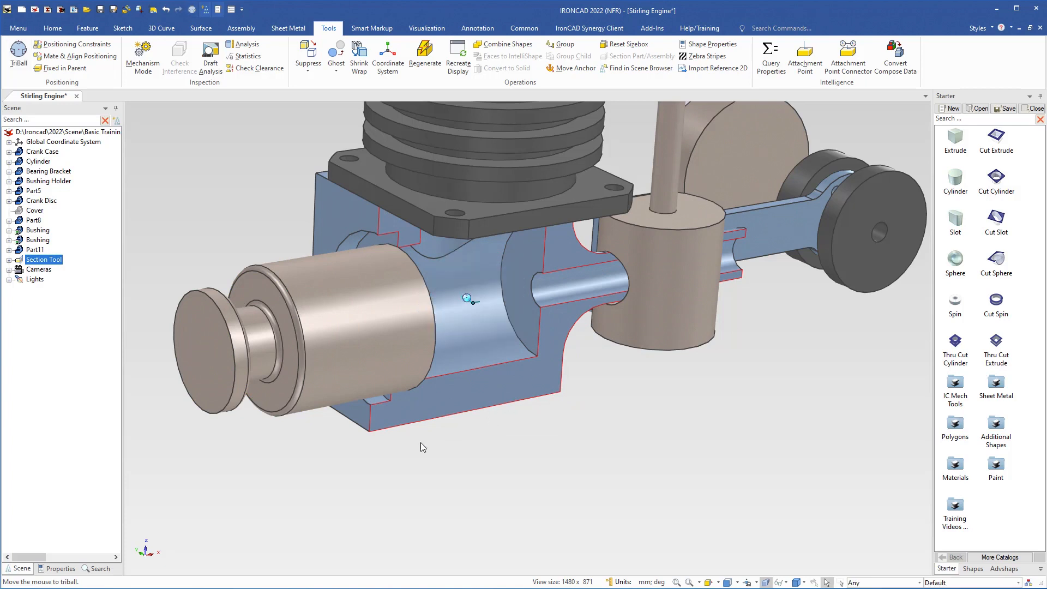
Add a cylinder at the center of the new part's inner end face and reduce its diameter to 5 mm to form a rod
{"action": "middle_click_drag", "start_coordinate": [421, 443], "coordinate": [699, 345]}
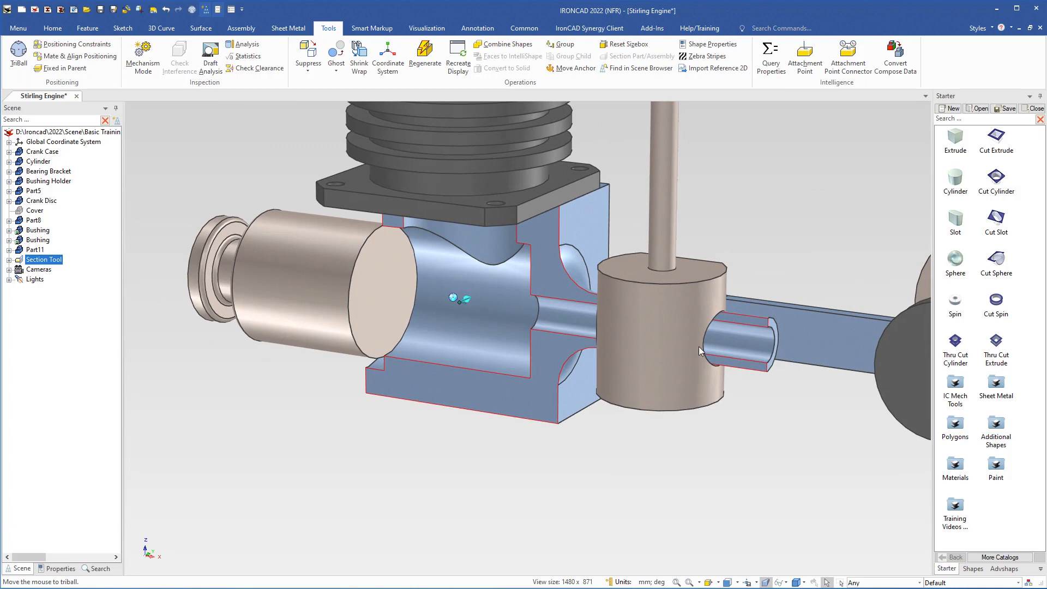
{"action": "left_click", "coordinate": [383, 294]}
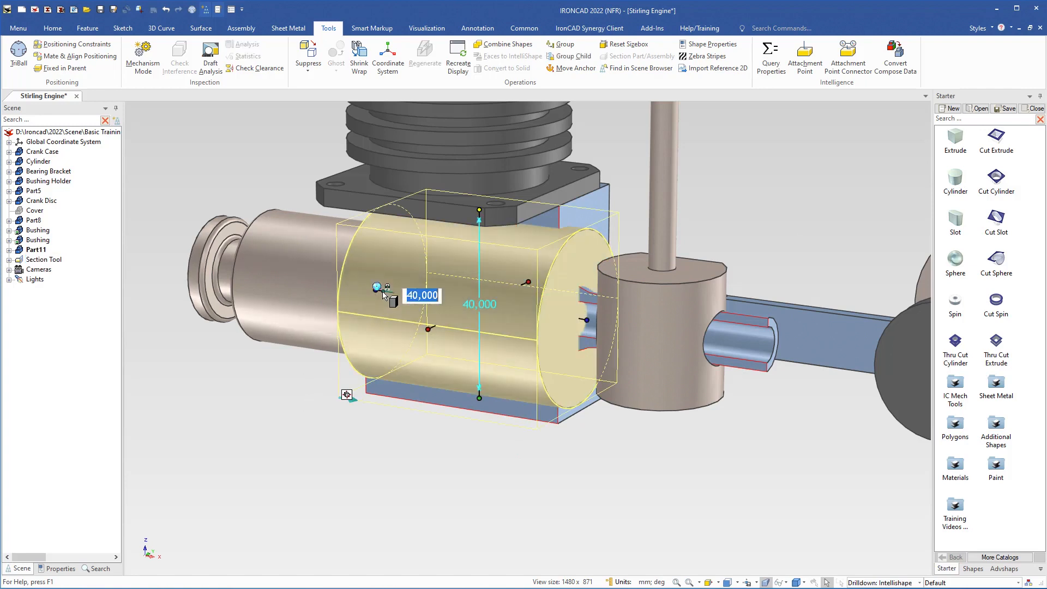
{"action": "left_click_drag", "start_coordinate": [482, 390], "coordinate": [472, 324]}
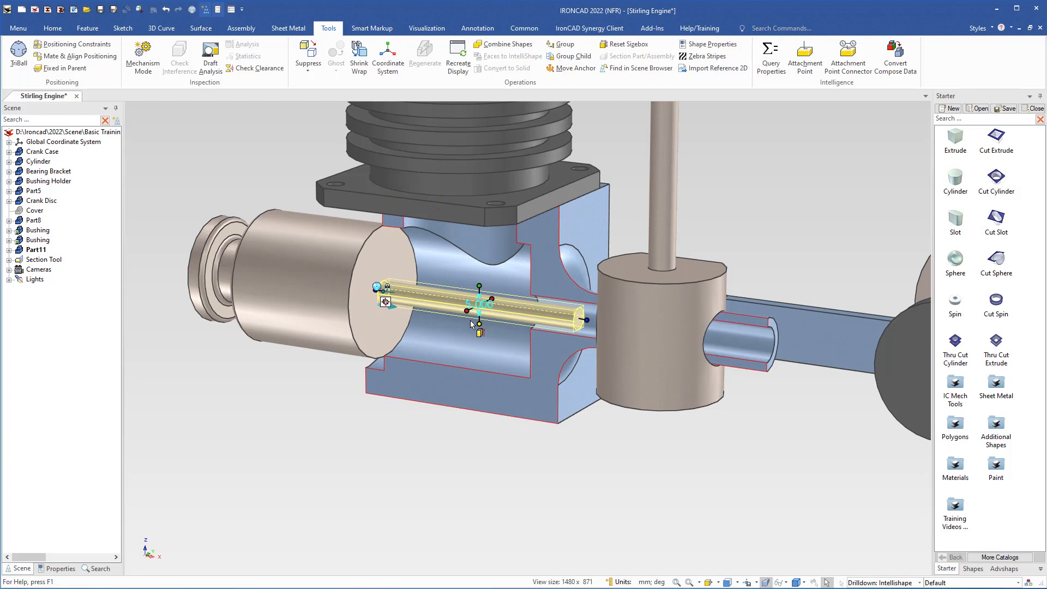
{"action": "scroll", "coordinate": [399, 299], "scroll_direction": "up", "scroll_amount": 1}
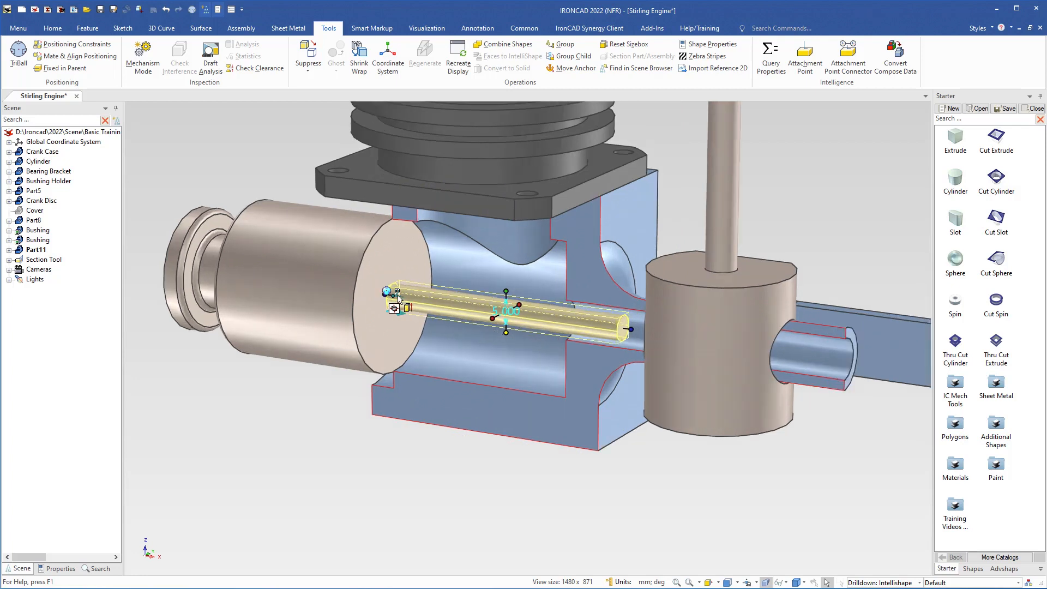
{"action": "left_click", "coordinate": [290, 485]}
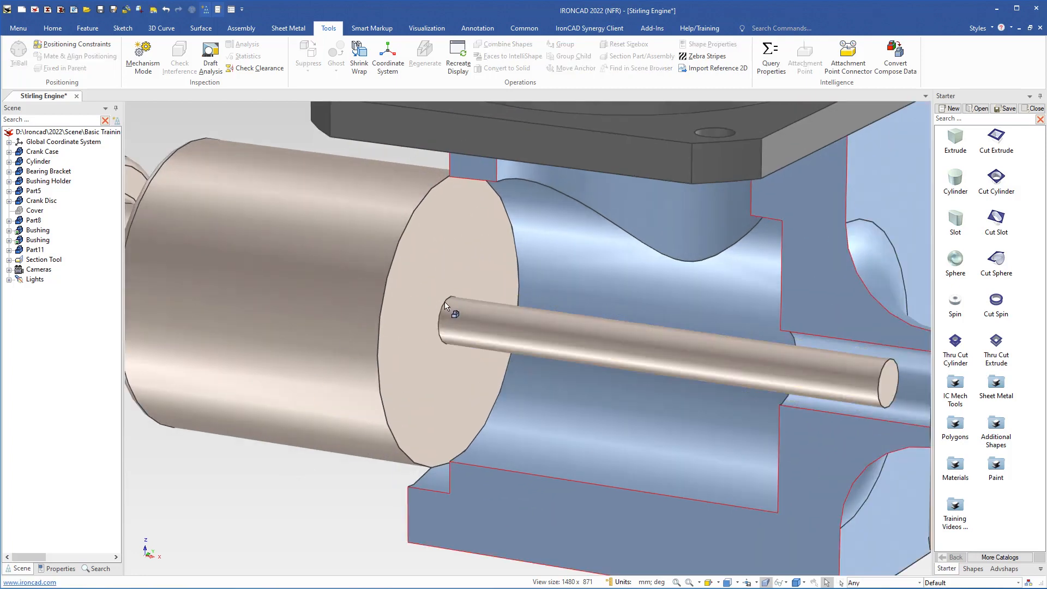
Blend the edge where the rod meets the large cylinder's end face with a constant 1 mm radius
{"action": "left_click", "coordinate": [435, 294]}
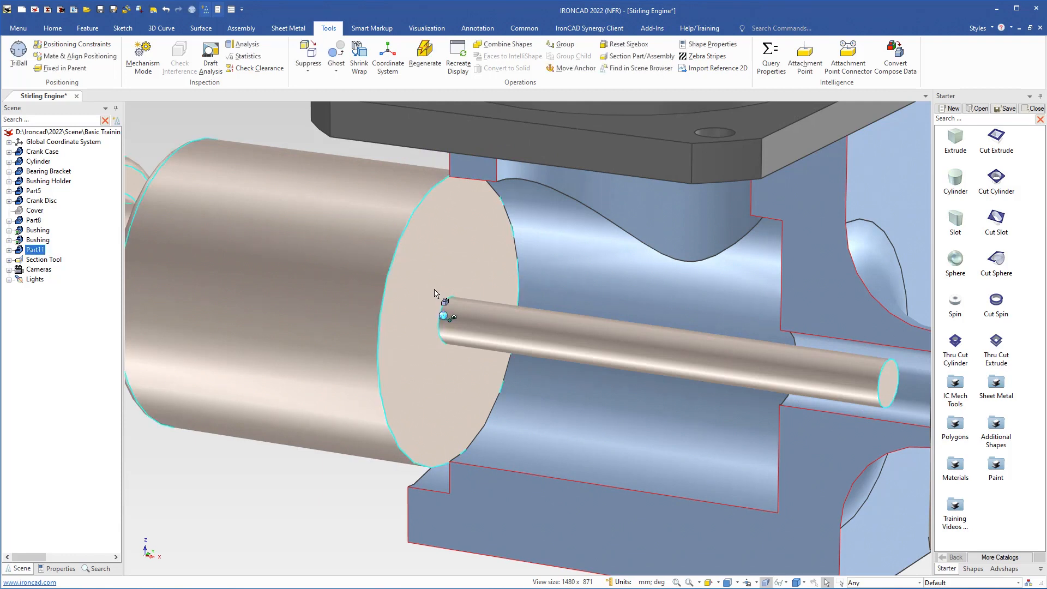
{"action": "right_click", "coordinate": [435, 294]}
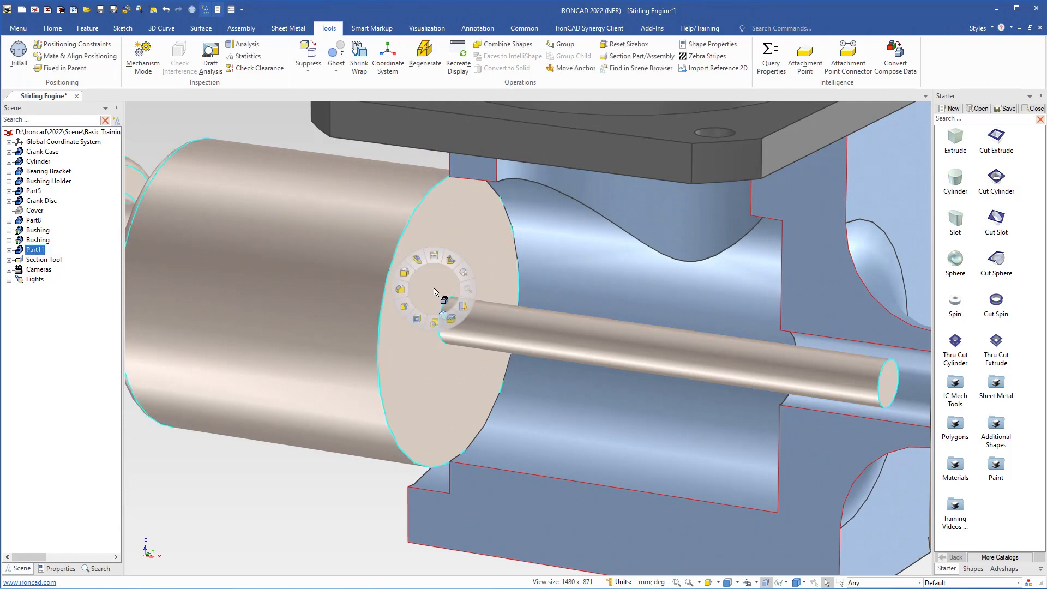
{"action": "left_click", "coordinate": [405, 271]}
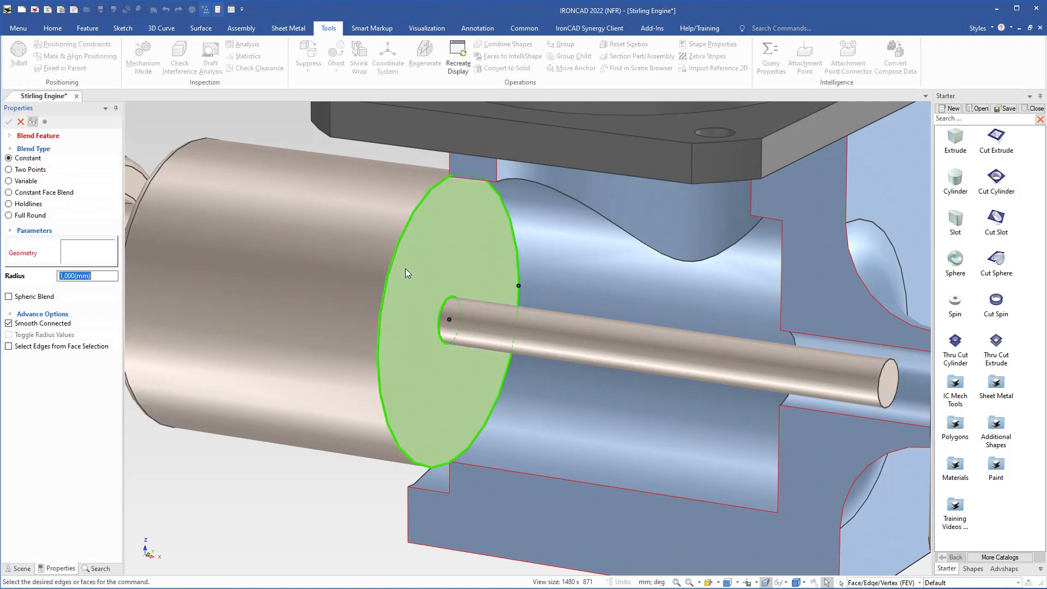
{"action": "left_click", "coordinate": [293, 303]}
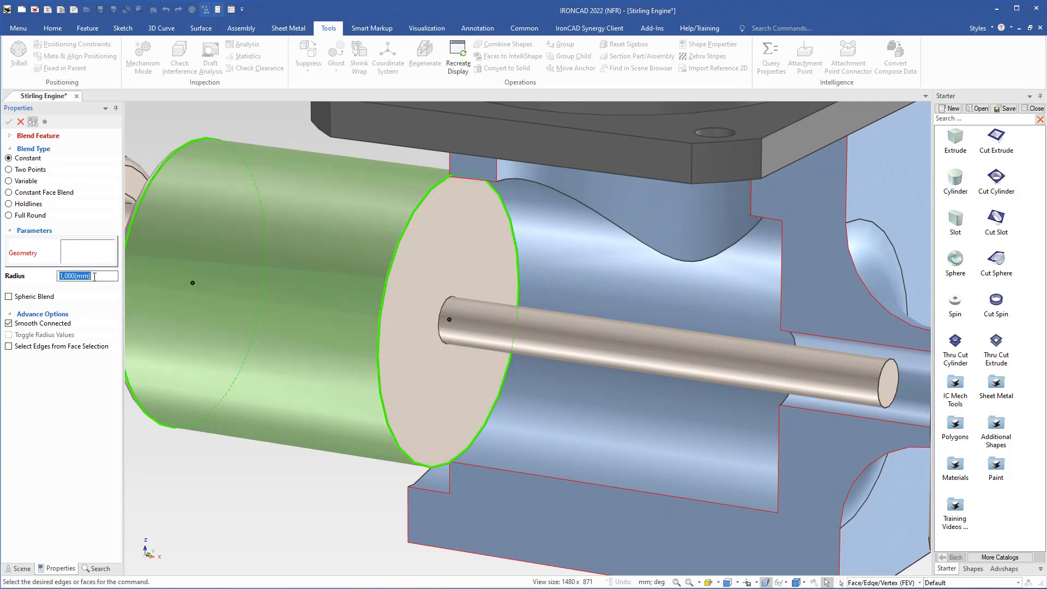
{"action": "left_click", "coordinate": [443, 310]}
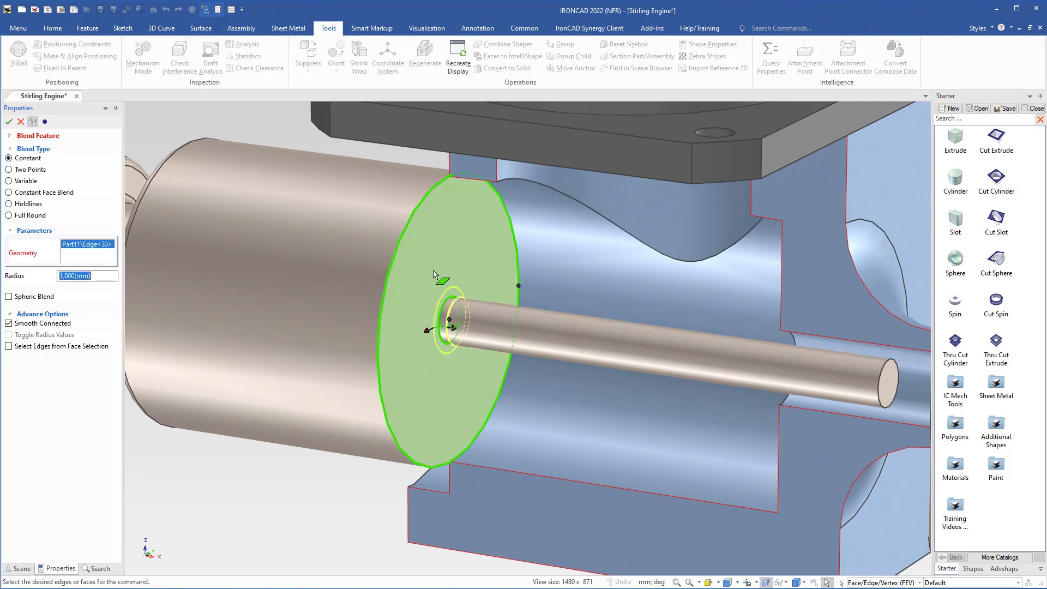
{"action": "key", "text": "Return"}
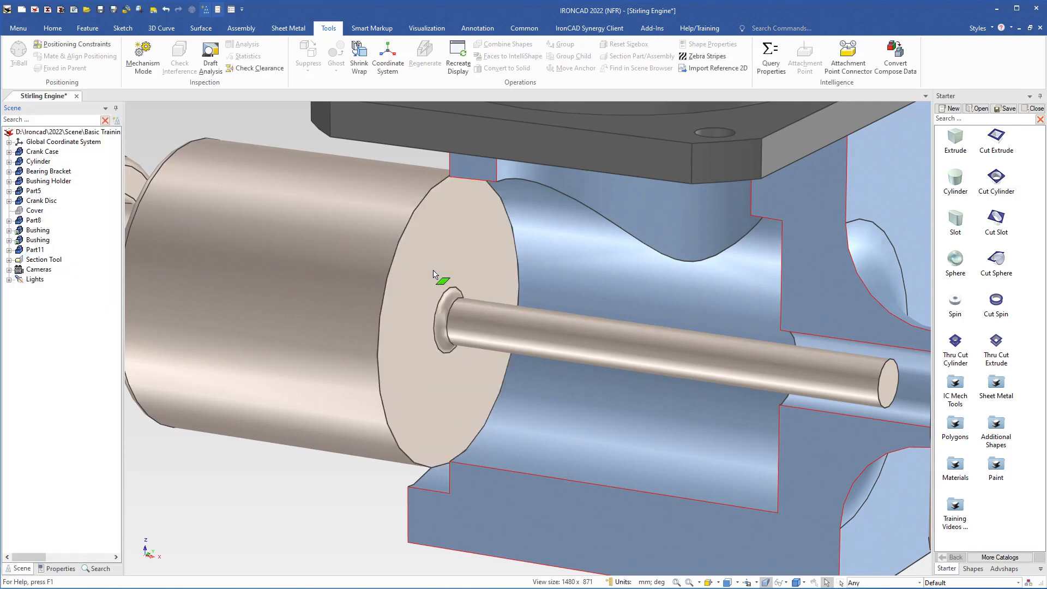
{"action": "scroll", "coordinate": [446, 299], "scroll_direction": "down", "scroll_amount": 3}
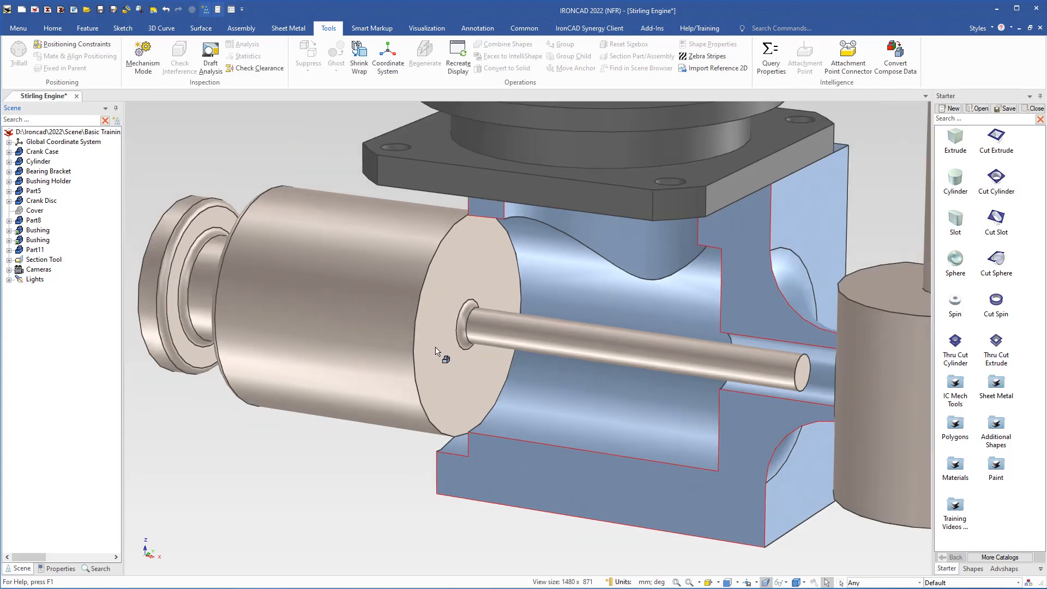
{"action": "middle_click_drag", "start_coordinate": [428, 382], "coordinate": [515, 393]}
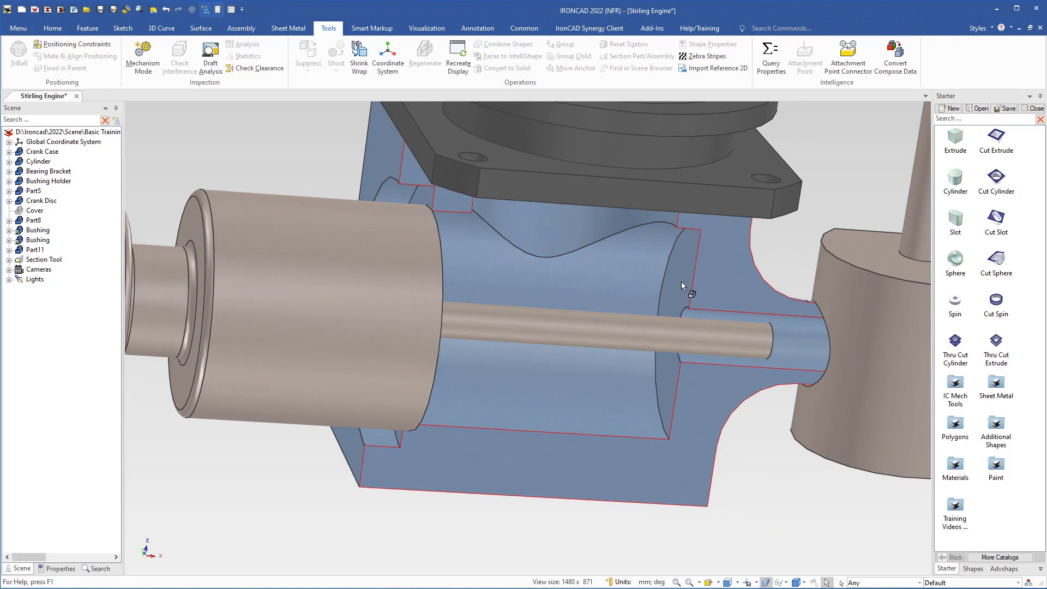
{"action": "left_click", "coordinate": [353, 353]}
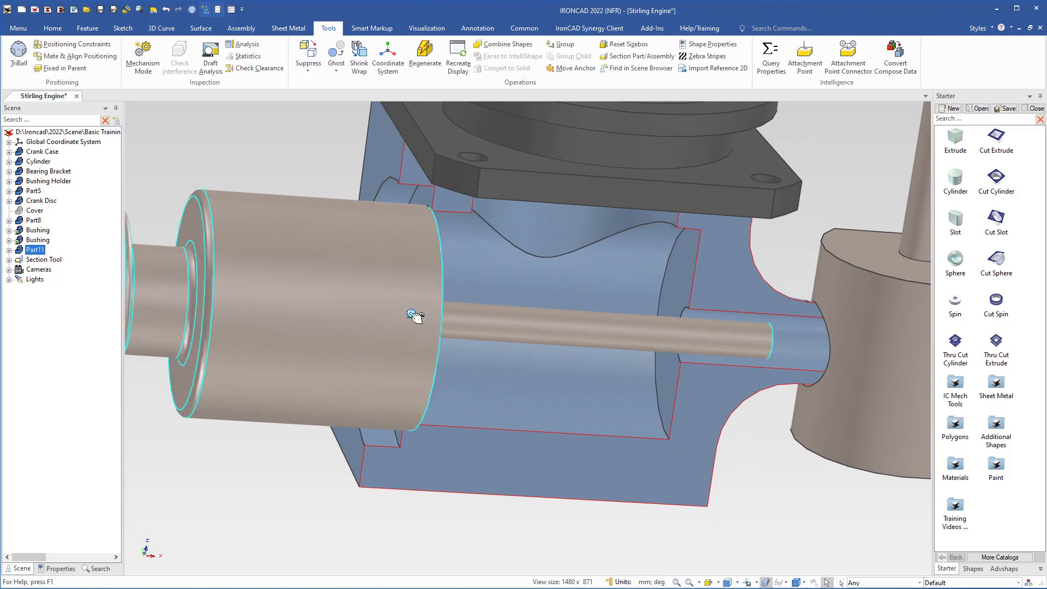
{"action": "key", "text": "F10"}
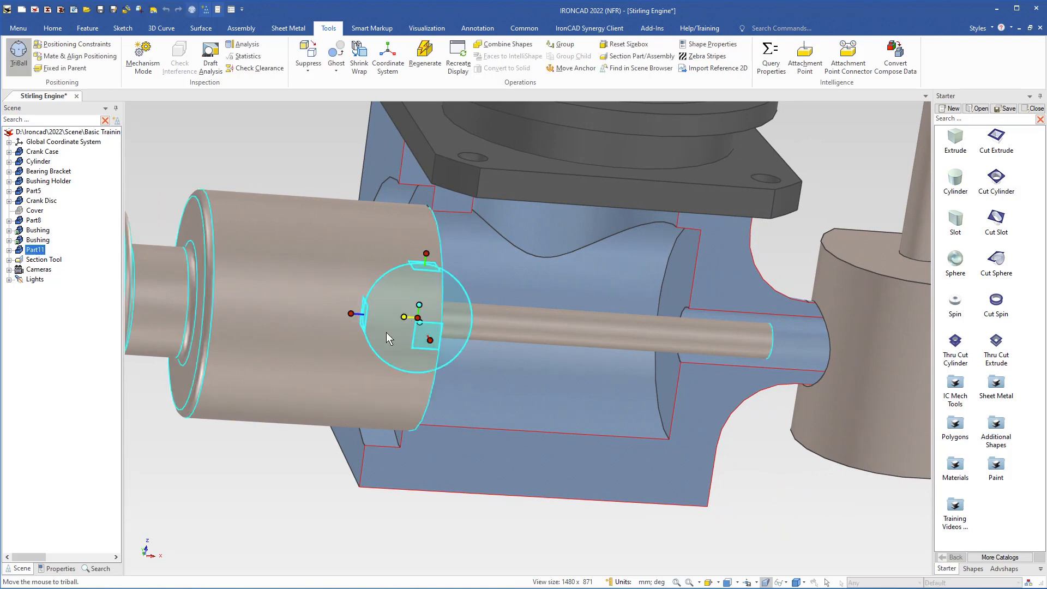
{"action": "right_click", "coordinate": [353, 314]}
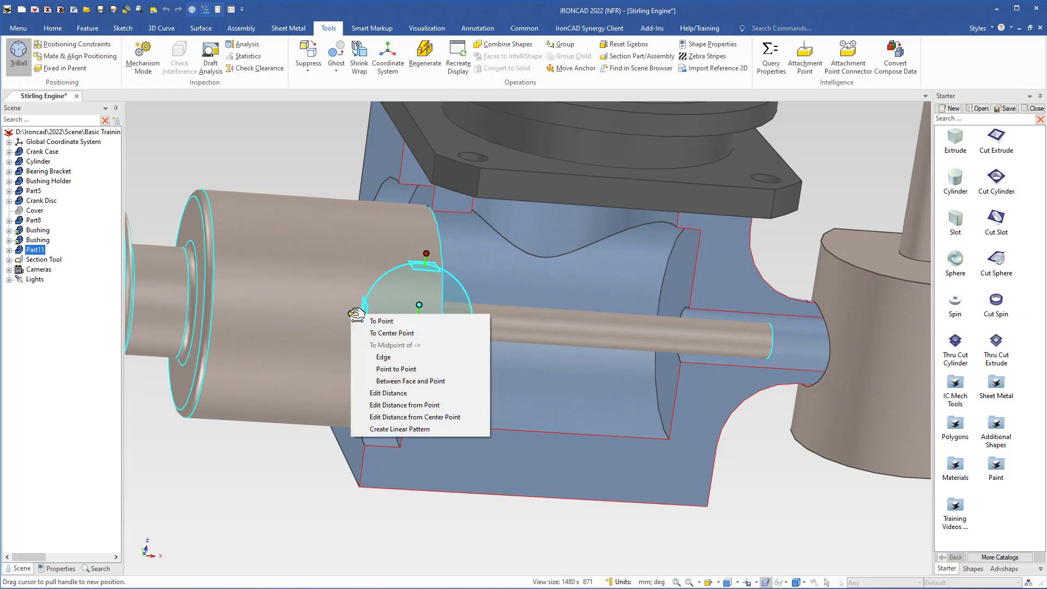
{"action": "left_click", "coordinate": [409, 406]}
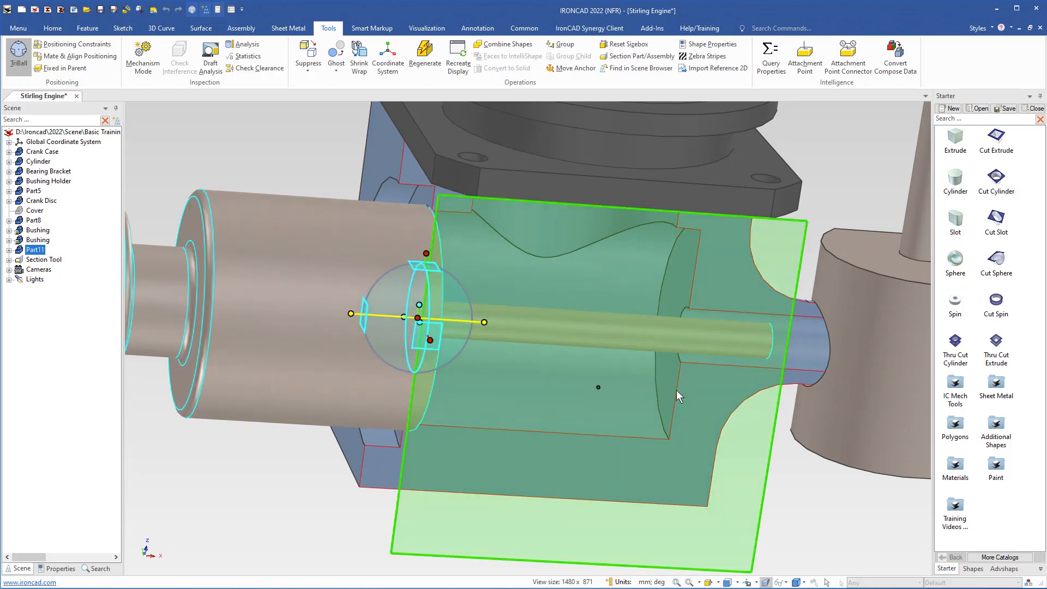
{"action": "middle_click_drag", "start_coordinate": [626, 403], "coordinate": [659, 407]}
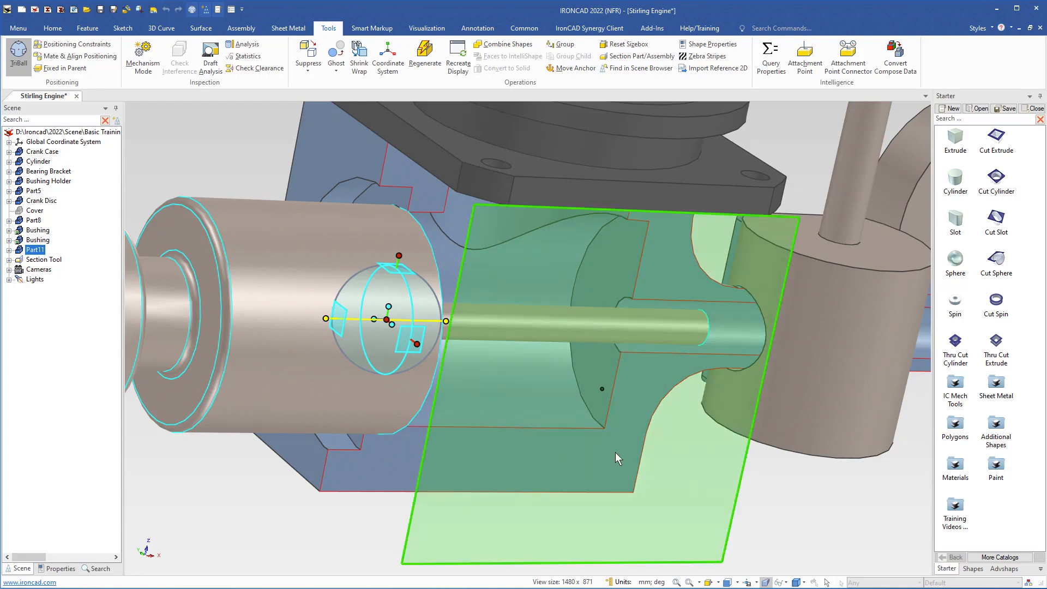
{"action": "key", "text": "F10"}
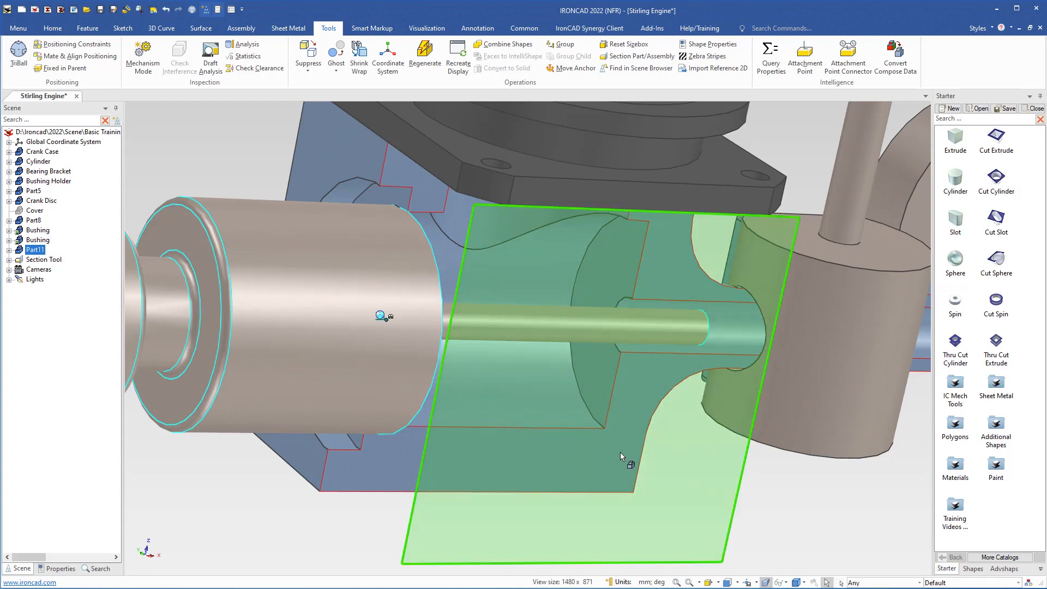
{"action": "left_click", "coordinate": [783, 494]}
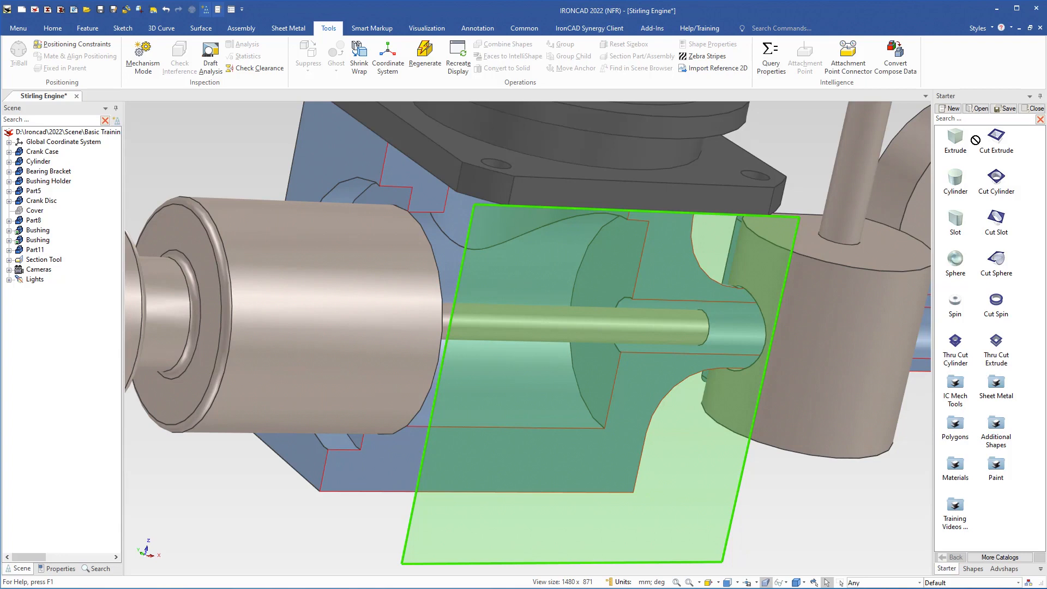
{"action": "left_click_drag", "start_coordinate": [944, 176], "coordinate": [728, 280]}
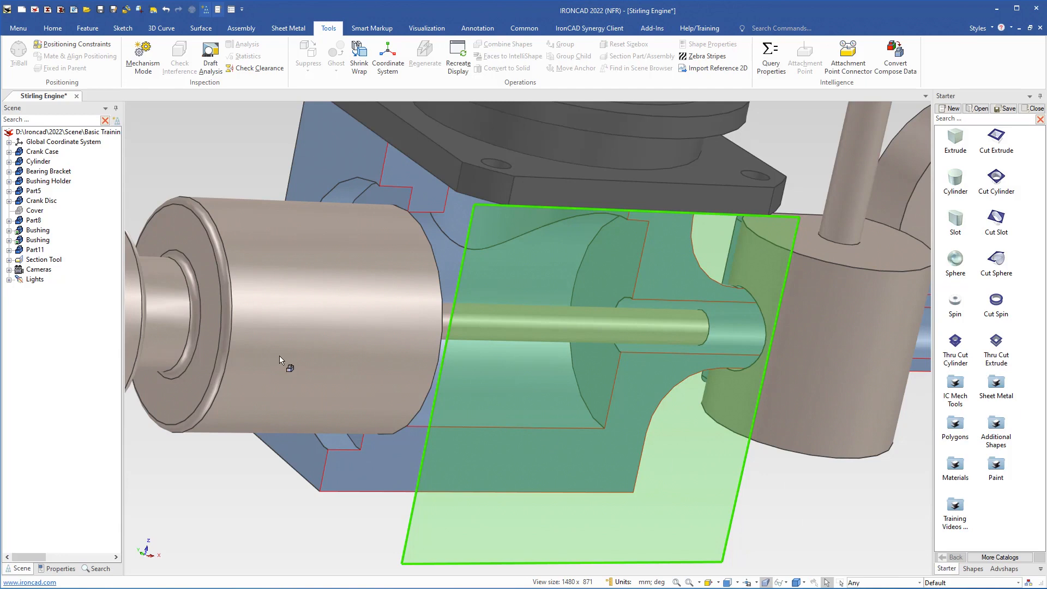
Turn on Precise Mode for the section tool and recreate the display
{"action": "left_click", "coordinate": [43, 260]}
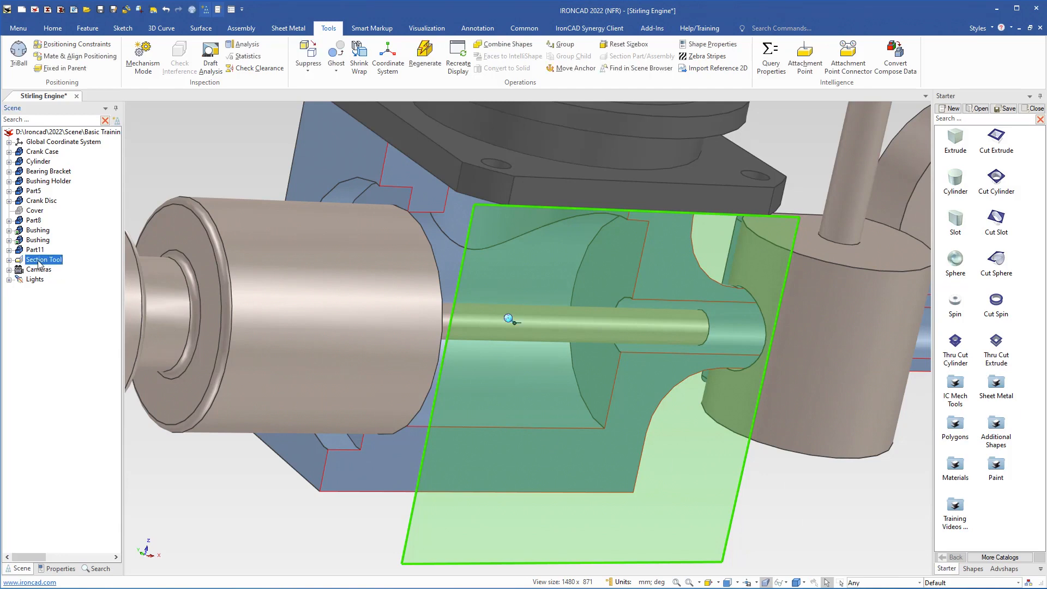
{"action": "right_click", "coordinate": [39, 263]}
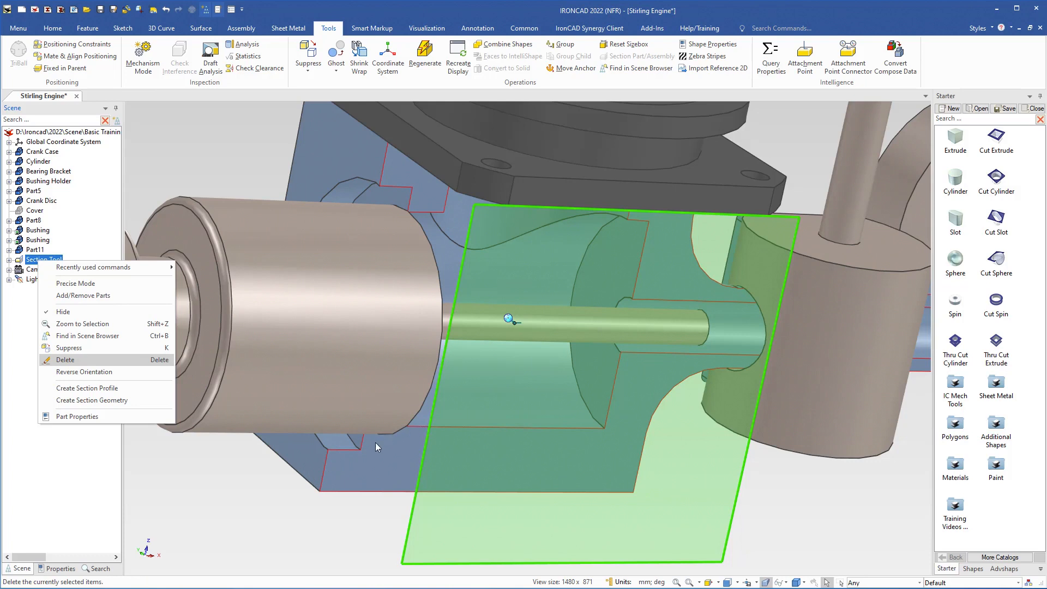
{"action": "left_click", "coordinate": [67, 284]}
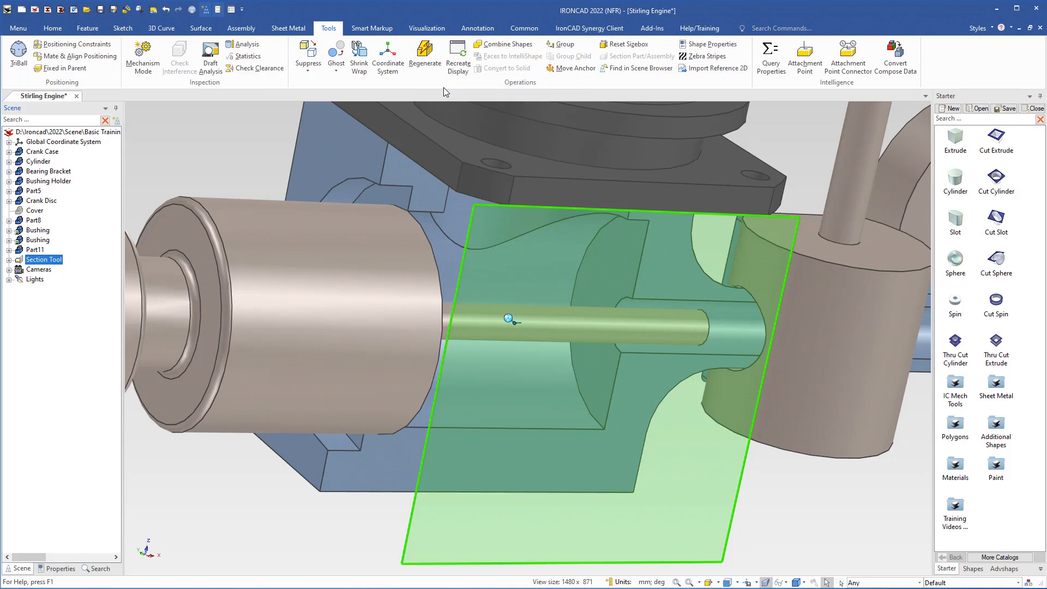
{"action": "left_click", "coordinate": [459, 54]}
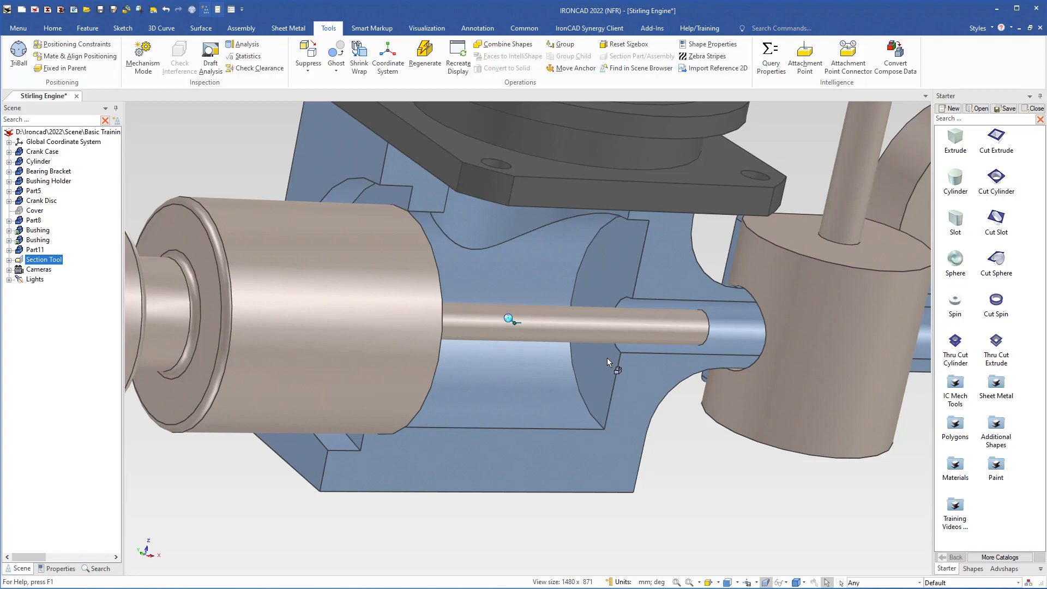
Move the new cylindrical part along its axis with the TriBall to a distance of 1 mm from the crank case bore's inner end face
{"action": "left_click", "coordinate": [376, 350]}
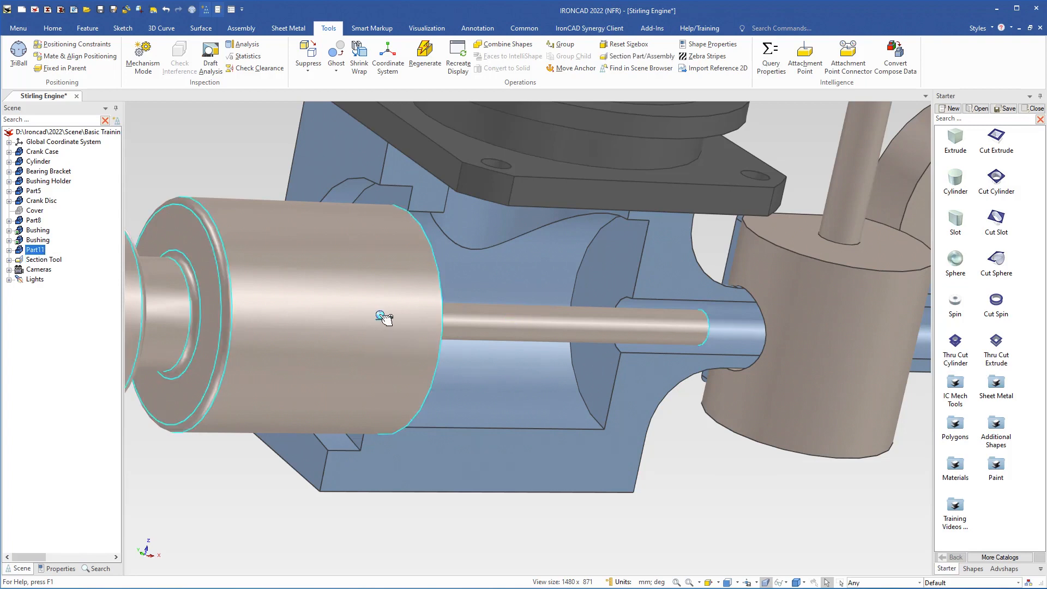
{"action": "key", "text": "F10"}
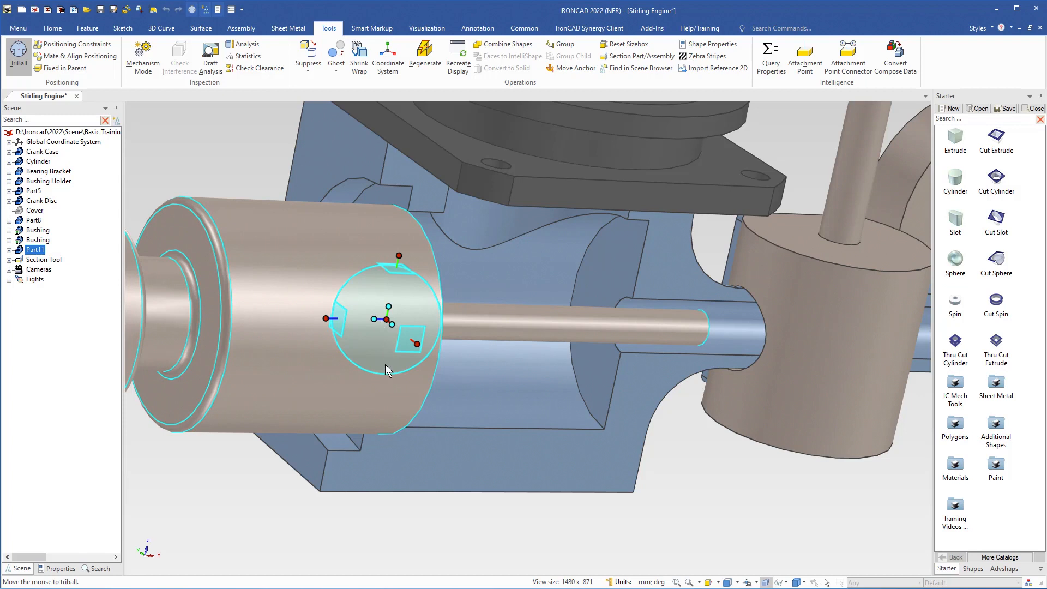
{"action": "right_click", "coordinate": [330, 319]}
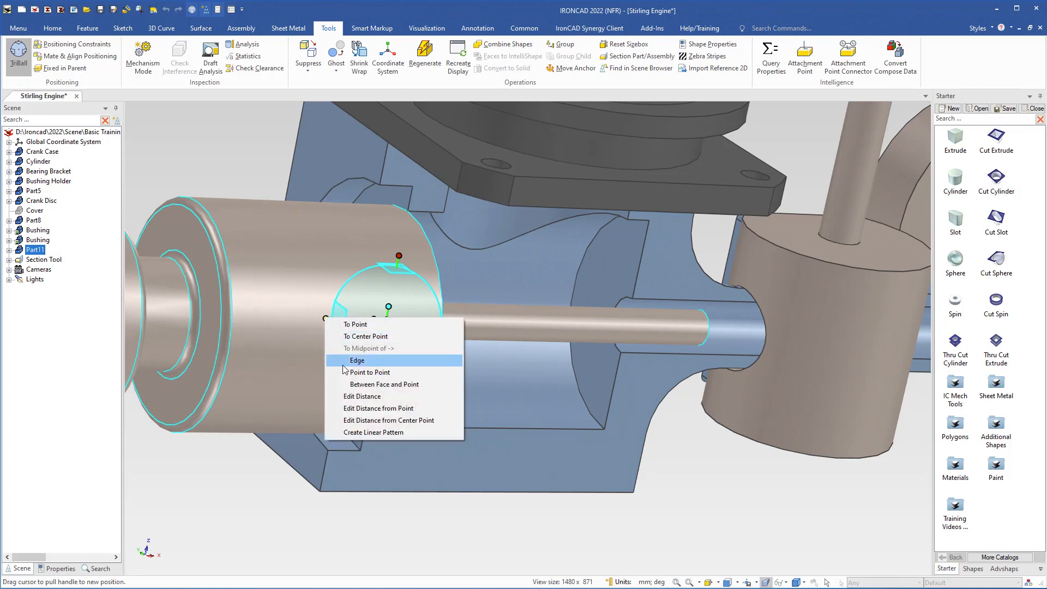
{"action": "left_click", "coordinate": [366, 409]}
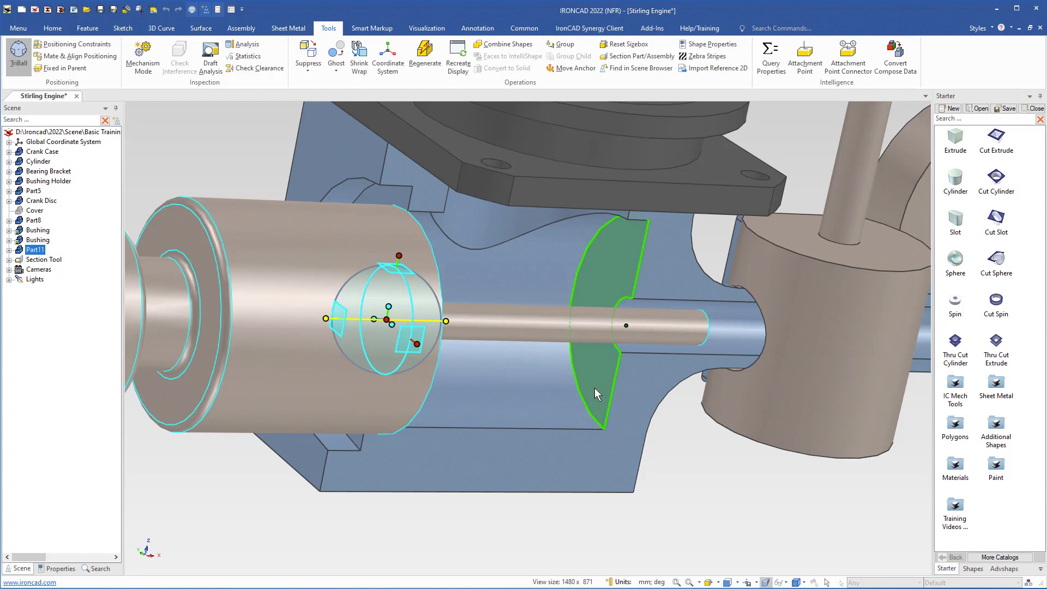
{"action": "left_click", "coordinate": [594, 378]}
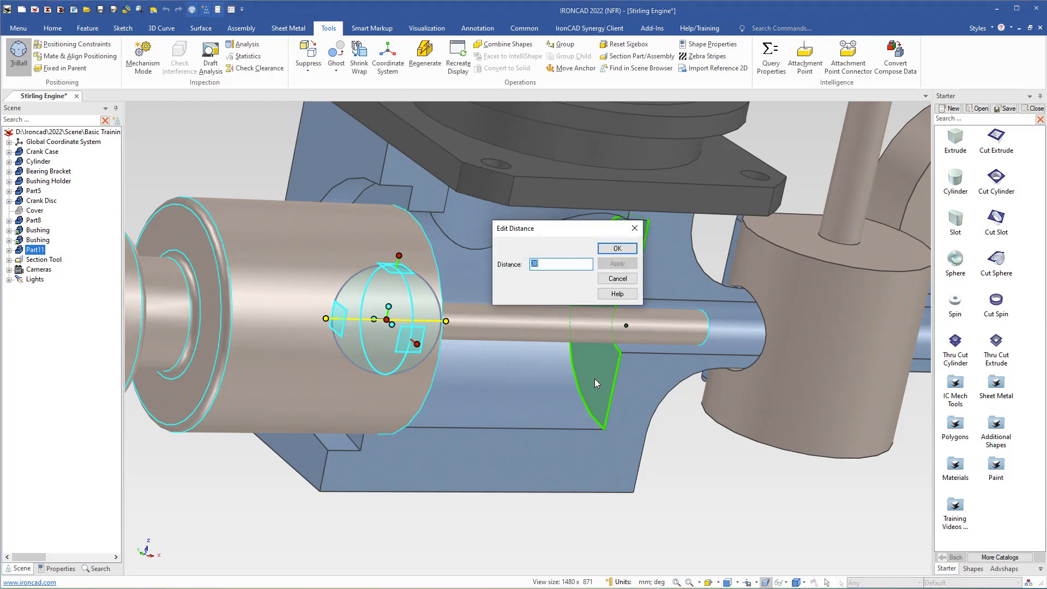
{"action": "type", "text": "1"}
{"action": "key", "text": "Return"}
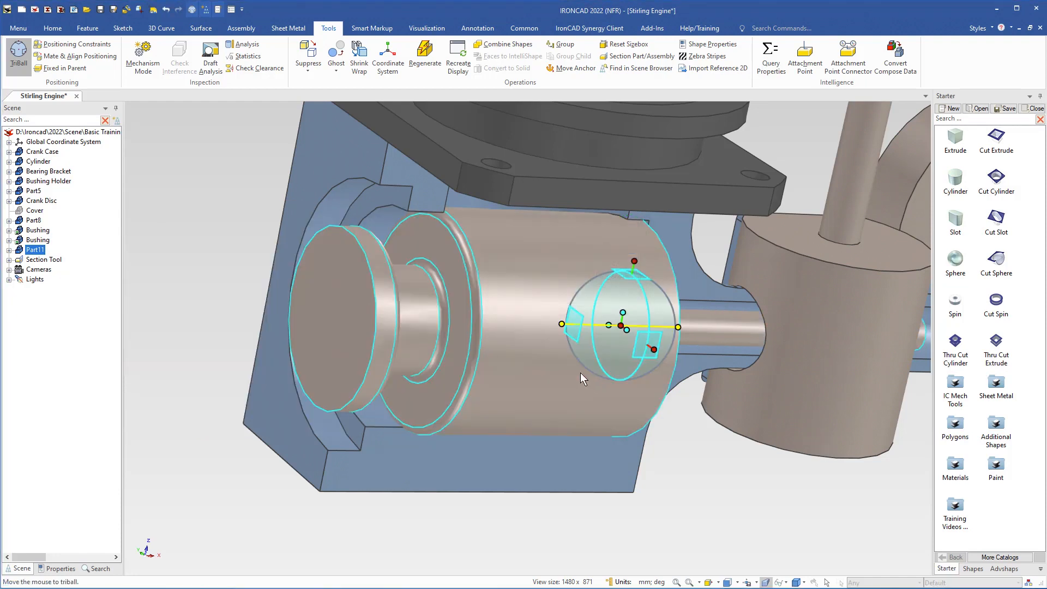
{"action": "middle_click_drag", "start_coordinate": [560, 372], "coordinate": [492, 360]}
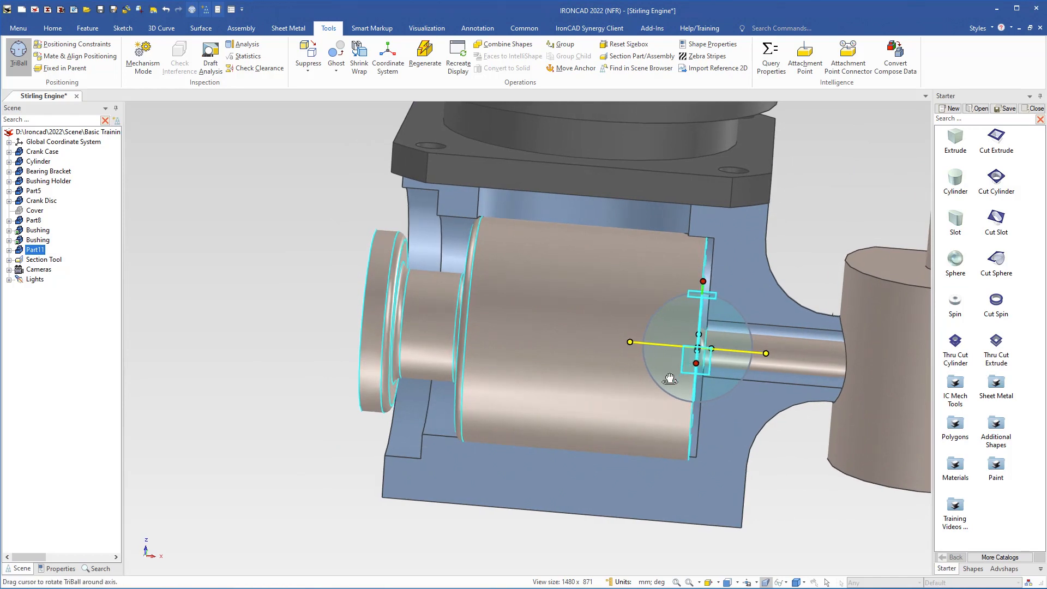
{"action": "key", "text": "space"}
Lengthen the thin rod to 72 mm so that it extends beyond the end of the crank case tube
{"action": "middle_click_drag", "start_coordinate": [617, 413], "coordinate": [346, 369]}
{"action": "scroll", "coordinate": [673, 418], "scroll_direction": "down", "scroll_amount": 2}
{"action": "middle_click_drag", "start_coordinate": [504, 370], "coordinate": [487, 386]}
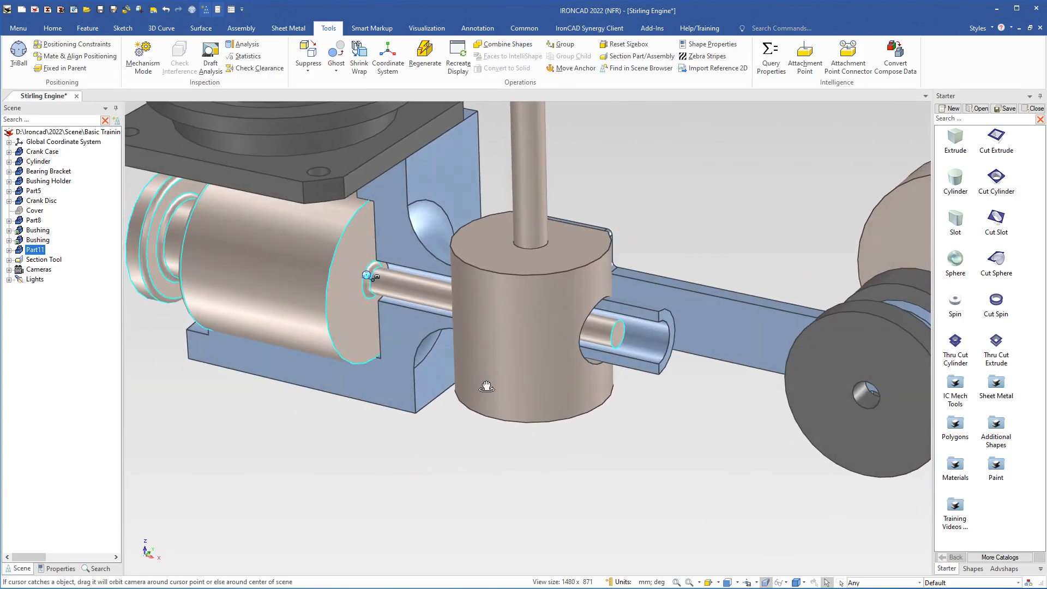
{"action": "scroll", "coordinate": [588, 341], "scroll_direction": "up", "scroll_amount": 2}
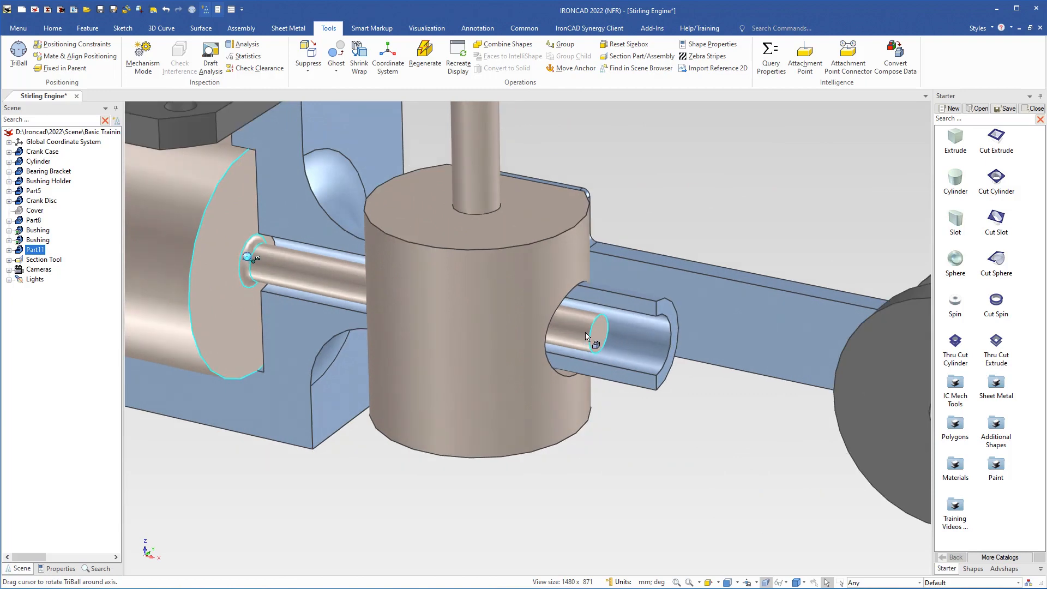
{"action": "left_click", "coordinate": [582, 335]}
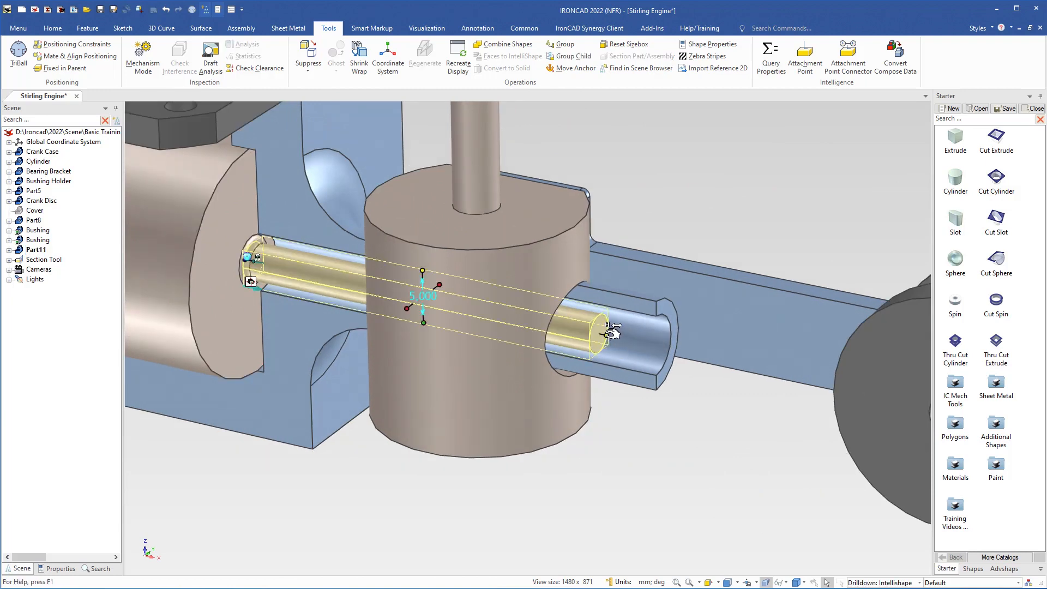
{"action": "left_click_drag", "start_coordinate": [611, 334], "coordinate": [773, 375]}
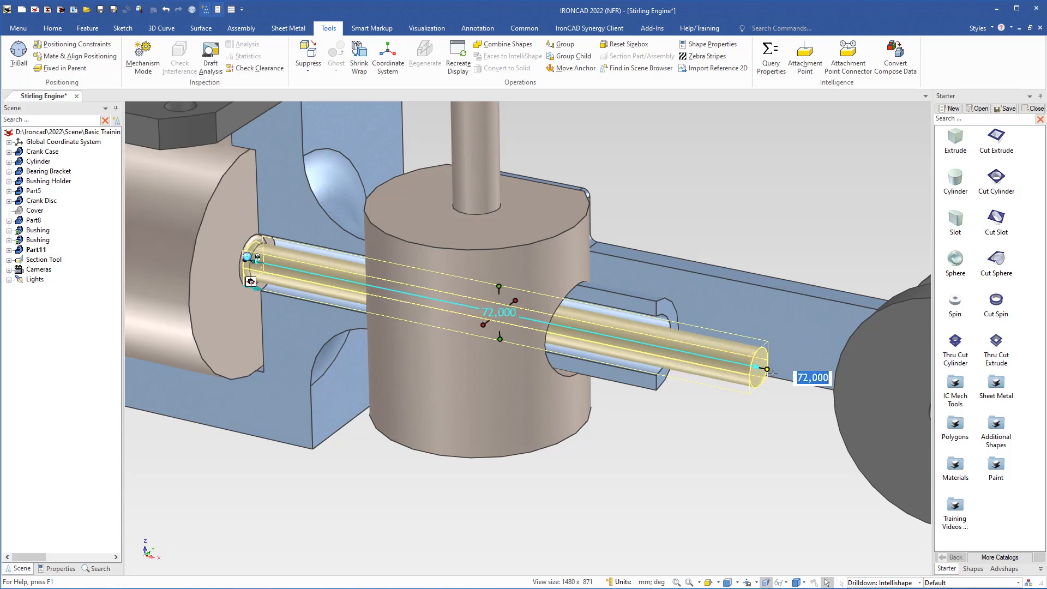
{"action": "left_click", "coordinate": [731, 420]}
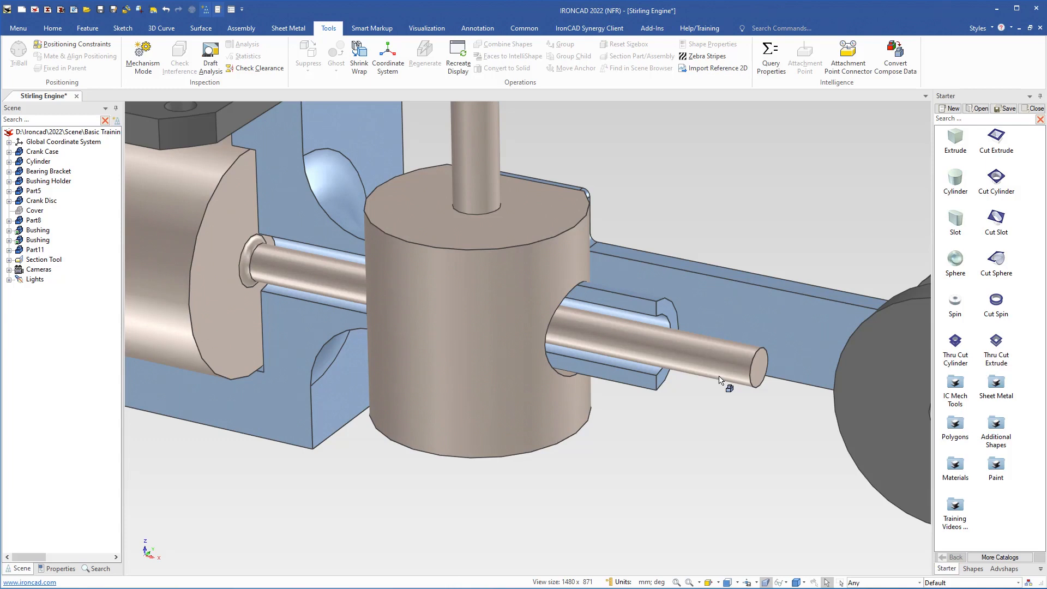
Suppress the section tool to restore the full crank case and bring back the hidden cover
{"action": "scroll", "coordinate": [617, 403], "scroll_direction": "down", "scroll_amount": 5}
{"action": "middle_click_drag", "start_coordinate": [392, 417], "coordinate": [563, 440]}
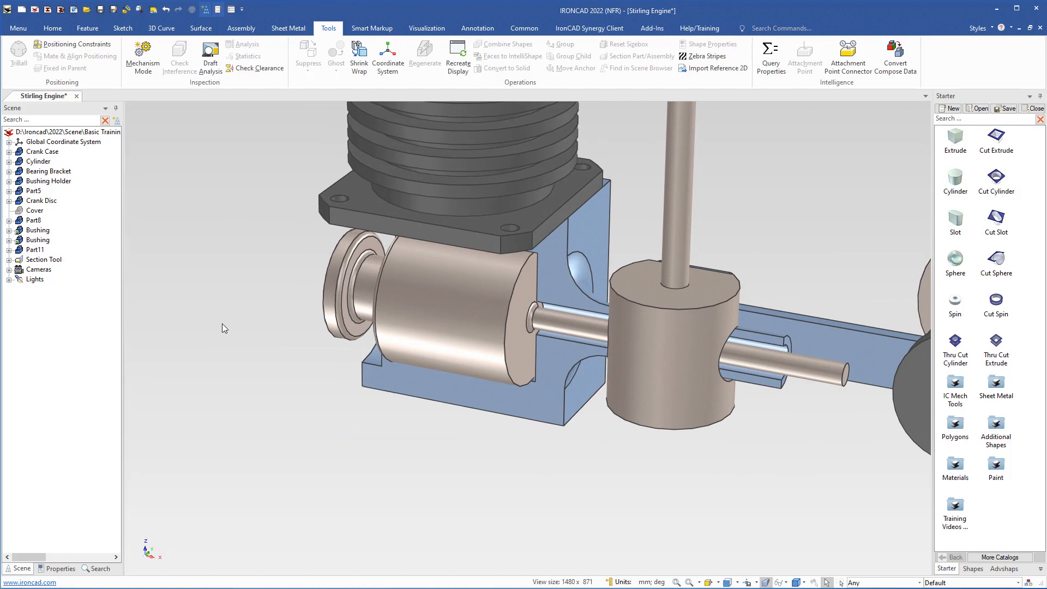
{"action": "left_click", "coordinate": [38, 260]}
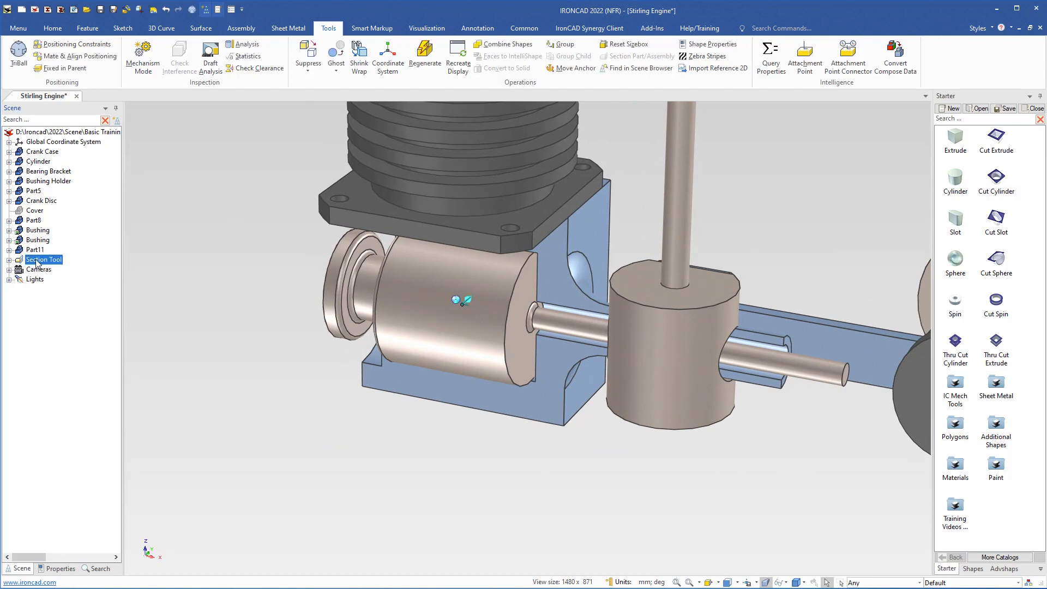
{"action": "right_click", "coordinate": [38, 263]}
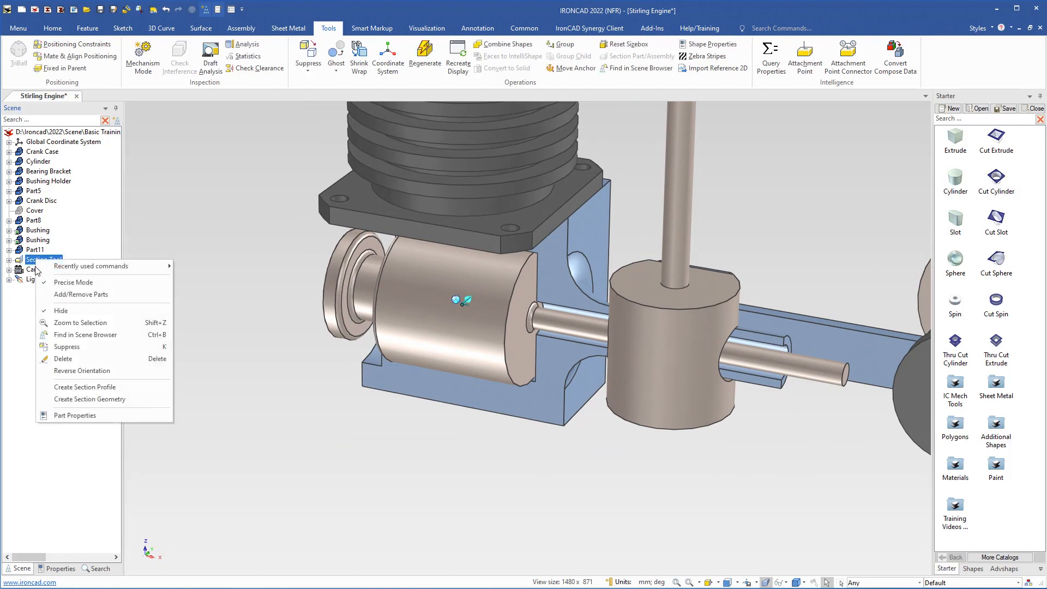
{"action": "left_click", "coordinate": [60, 347]}
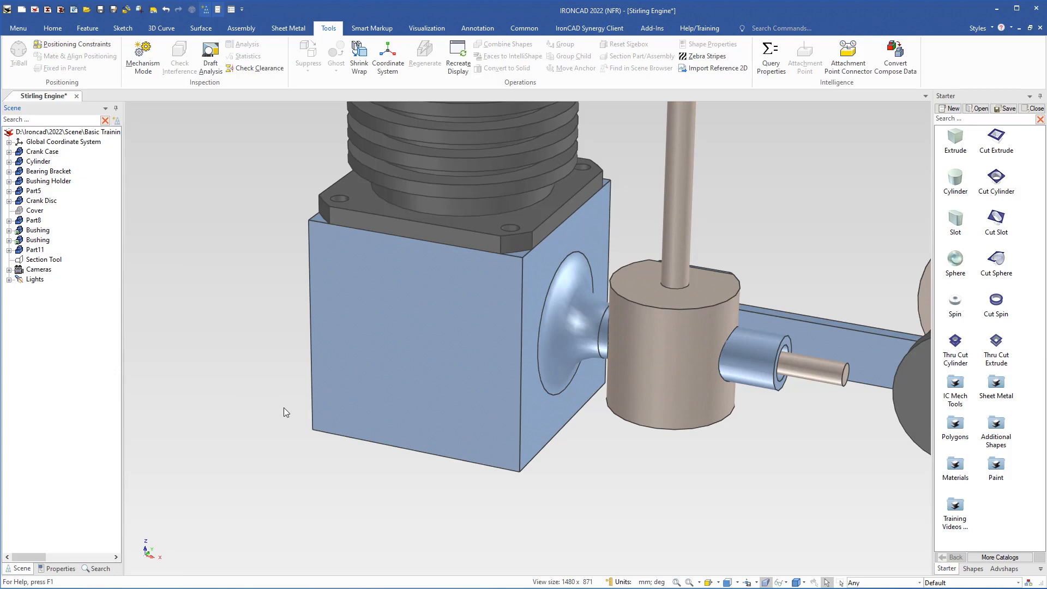
{"action": "middle_click_drag", "start_coordinate": [338, 444], "coordinate": [515, 315]}
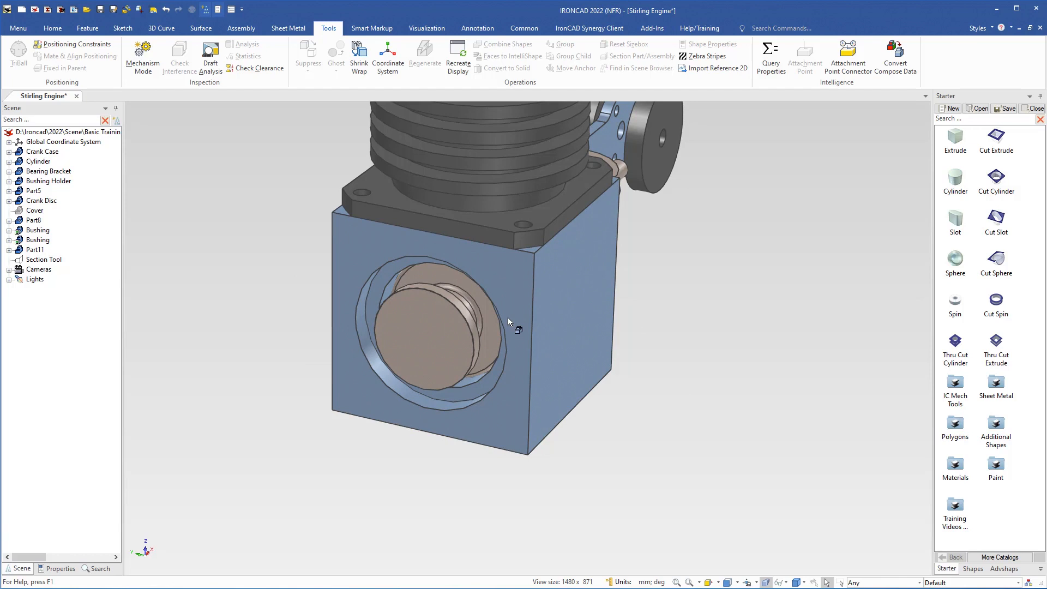
{"action": "key", "text": "ctrl+z"}
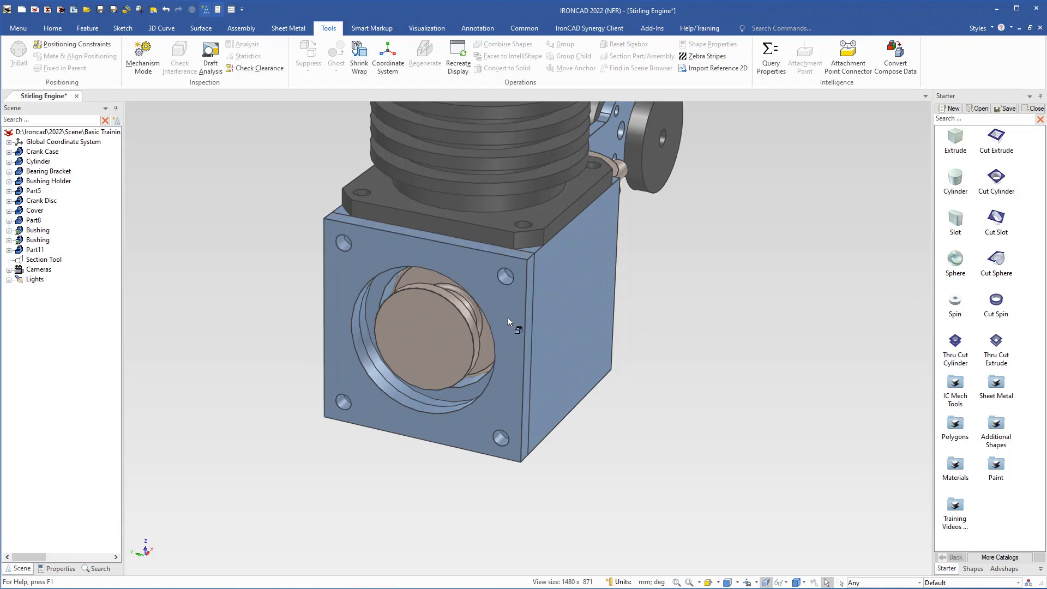
Rename the new piston part inside the crank case bore as Displacer Piston
{"action": "left_click", "coordinate": [441, 342]}
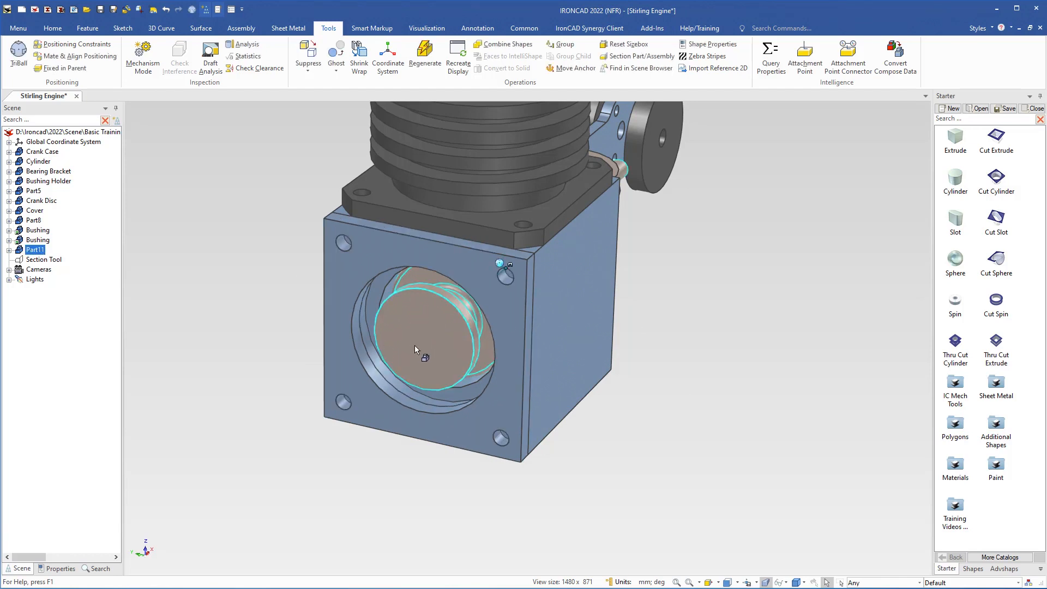
{"action": "left_click", "coordinate": [58, 568]}
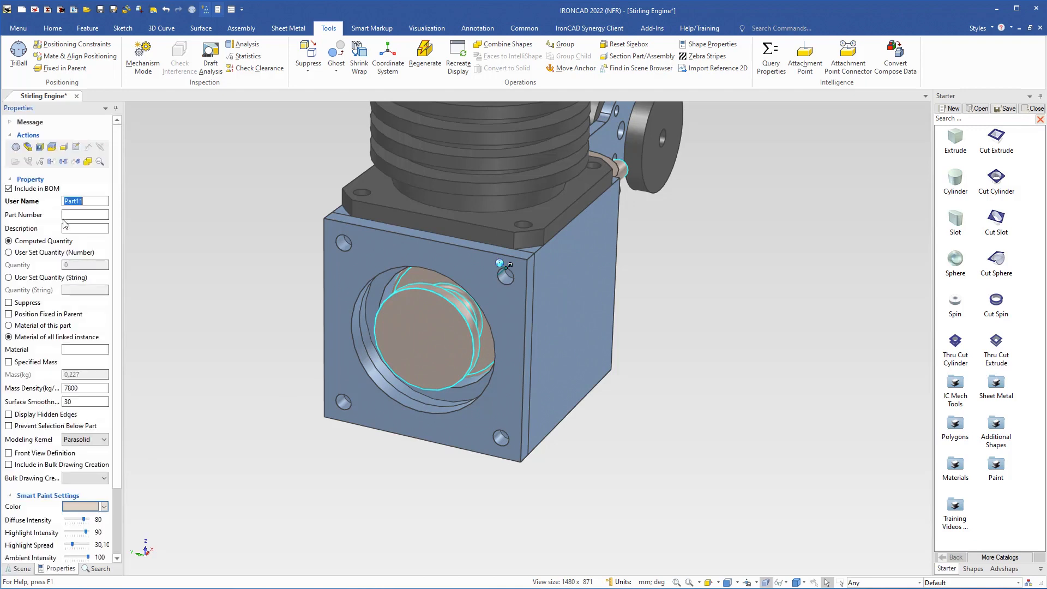
{"action": "type", "text": "Disp"}
{"action": "type", "text": "lacr"}
{"action": "type", "text": "er Piston"}
{"action": "key", "text": "Return"}
Copy the piston's user name into its description as Displacer Piston and set its part number to 110
{"action": "key", "text": "ctrl+c"}
{"action": "left_click", "coordinate": [77, 228]}
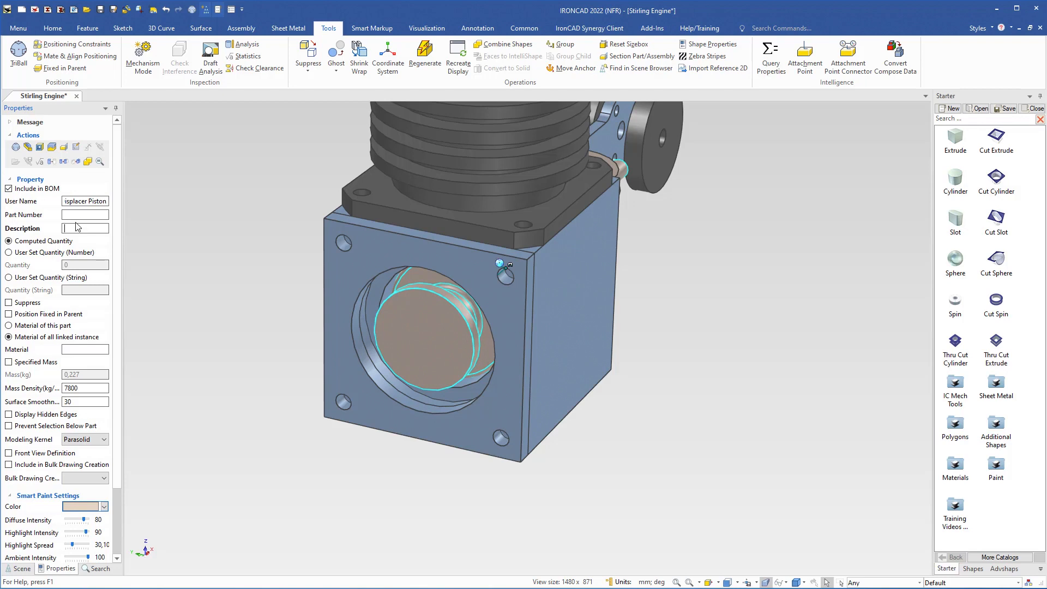
{"action": "key", "text": "ctrl+v"}
{"action": "left_click", "coordinate": [75, 215]}
{"action": "type", "text": "110"}
{"action": "key", "text": "Return"}
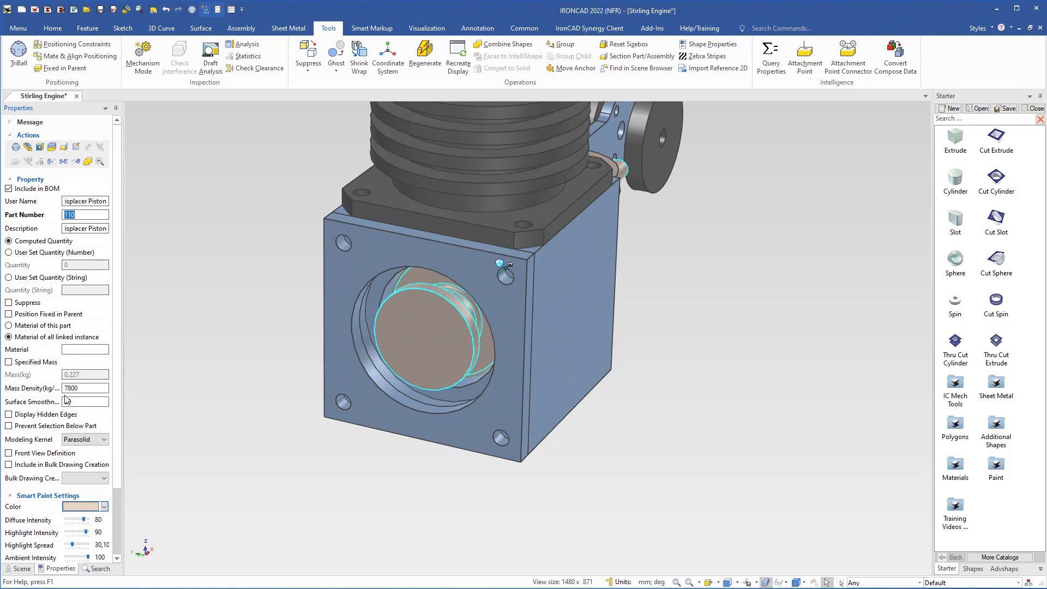
Change the displacer piston's smart paint color to the pale grey-green swatch
{"action": "left_click", "coordinate": [104, 507]}
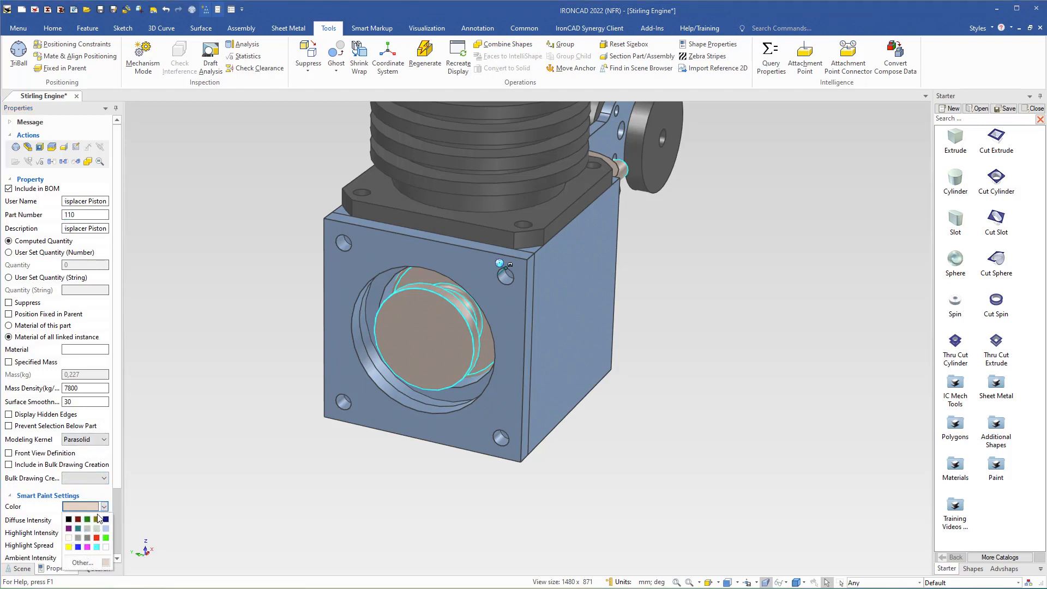
{"action": "left_click", "coordinate": [96, 528]}
{"action": "left_click", "coordinate": [276, 394]}
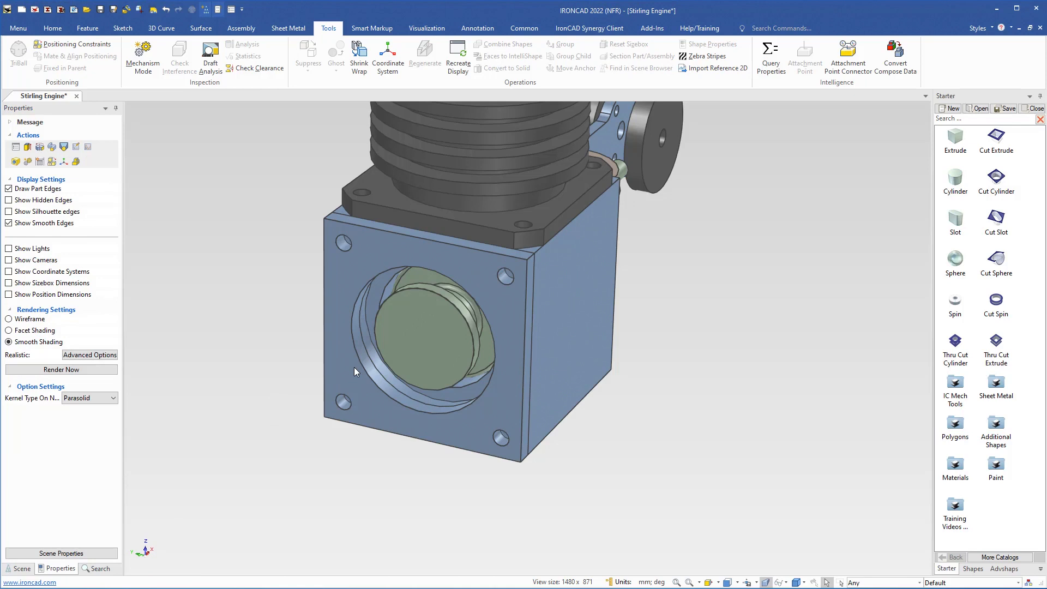
Return to the scene tree with the whole engine in view and save the Stirling Engine scene
{"action": "middle_click_drag", "start_coordinate": [354, 367], "coordinate": [354, 368]}
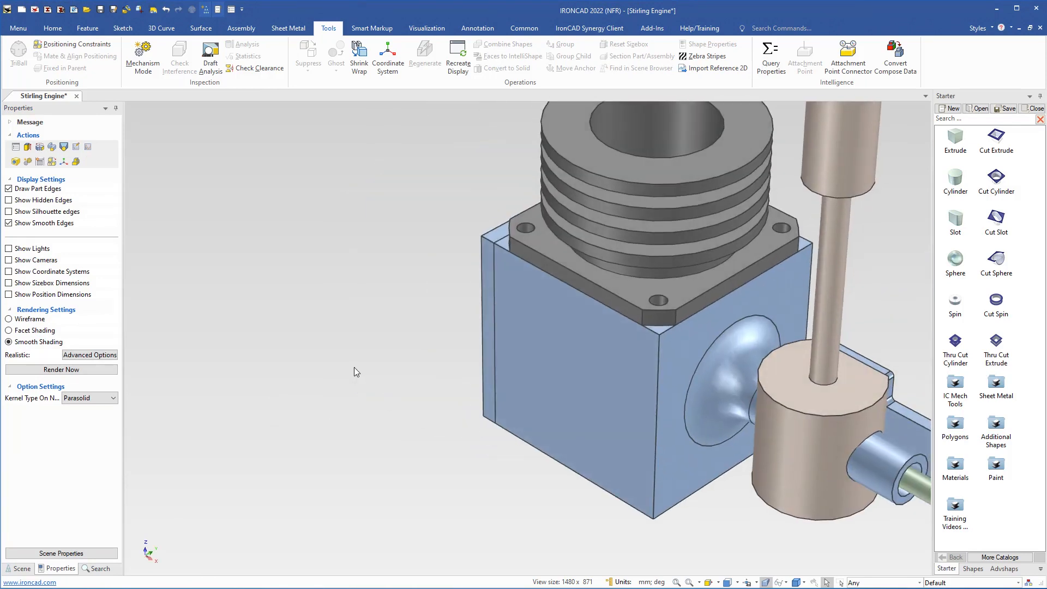
{"action": "scroll", "coordinate": [355, 368], "scroll_direction": "down", "scroll_amount": 5}
{"action": "left_click", "coordinate": [21, 568]}
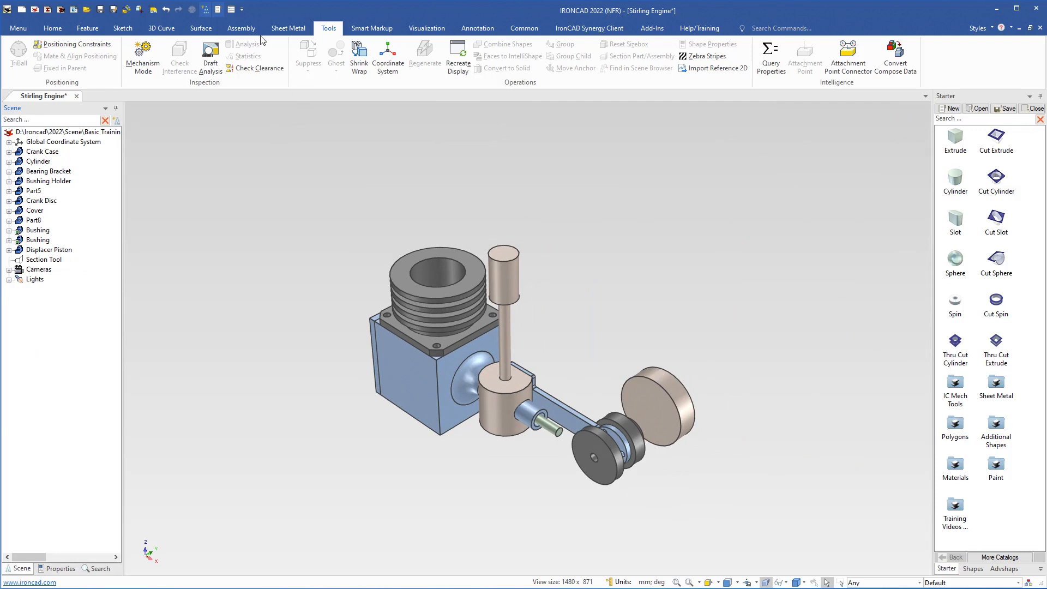
{"action": "left_click", "coordinate": [61, 30]}
{"action": "left_click", "coordinate": [250, 55]}
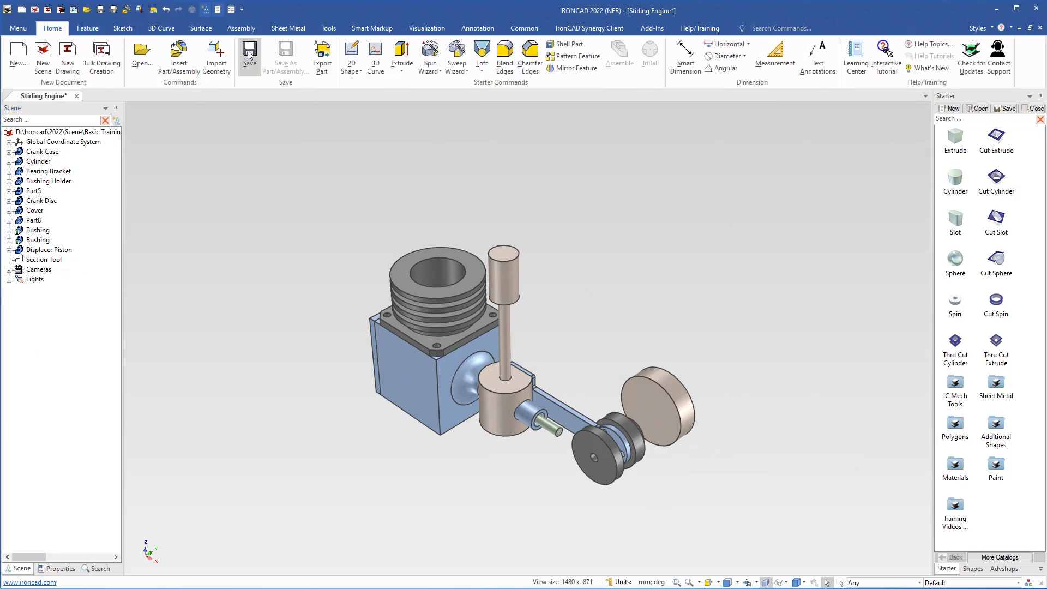